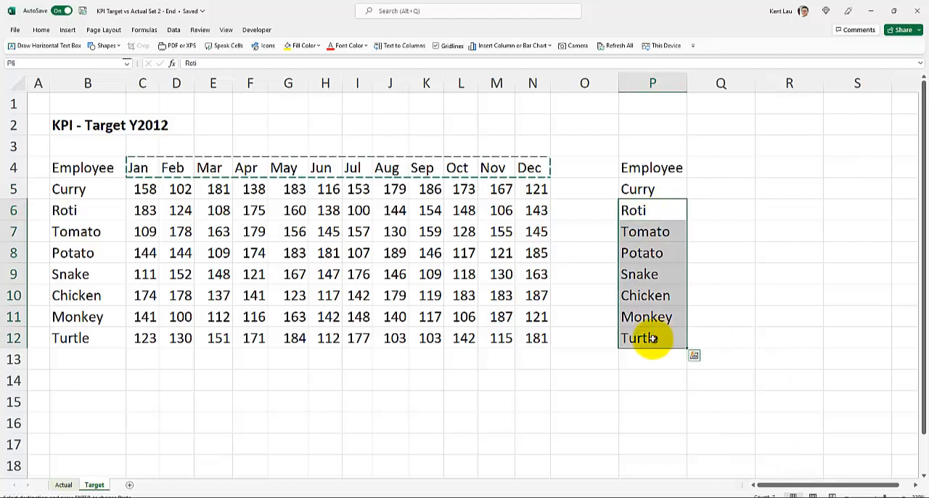
Clear the names in P6:P12 and paste the Jan–Dec headers transposed into column Q starting at Q5
key(Delete)
click(705, 189)
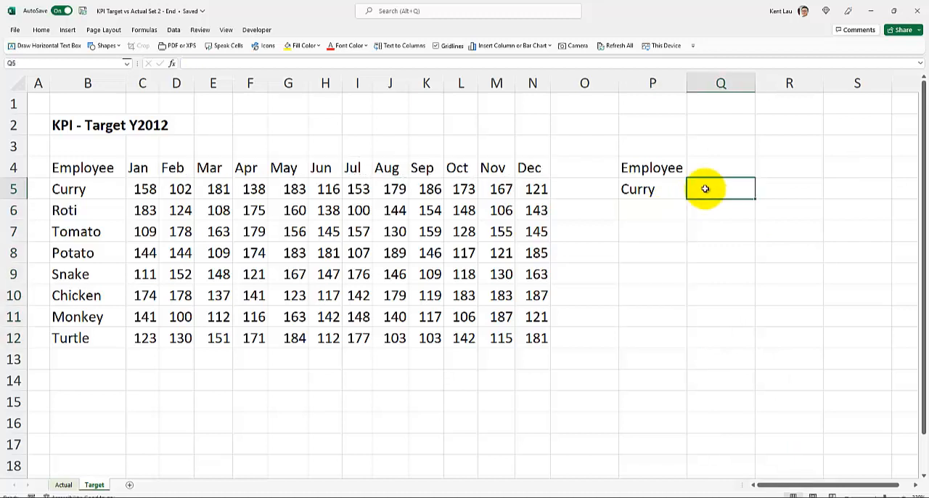
right_click(704, 188)
click(176, 174)
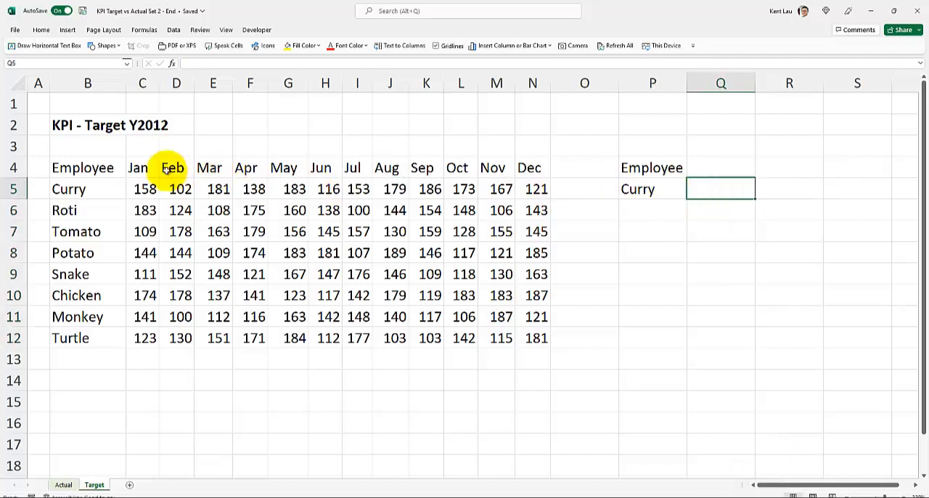
drag(138, 168, 527, 170)
key(ctrl+c)
right_click(717, 190)
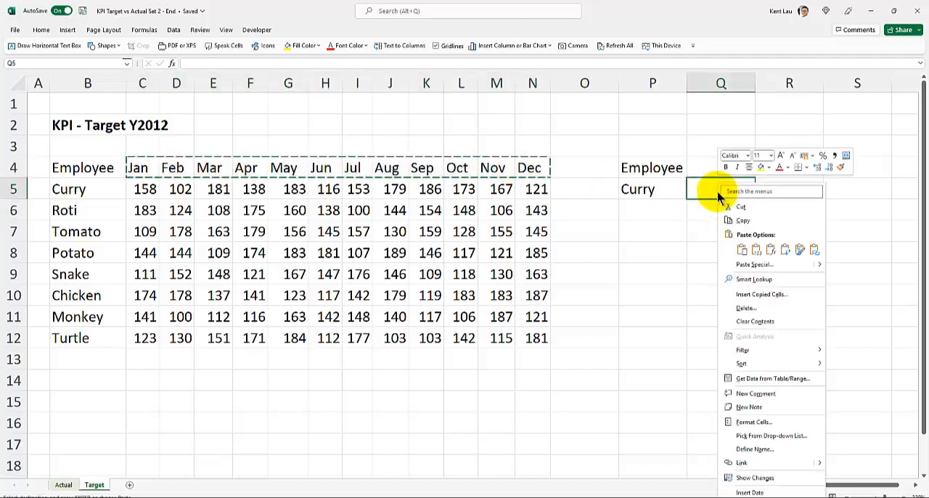
click(789, 255)
Fill the employee name in P5 down to P16 and paste that employee's twelve monthly targets transposed from R5 downward
click(668, 193)
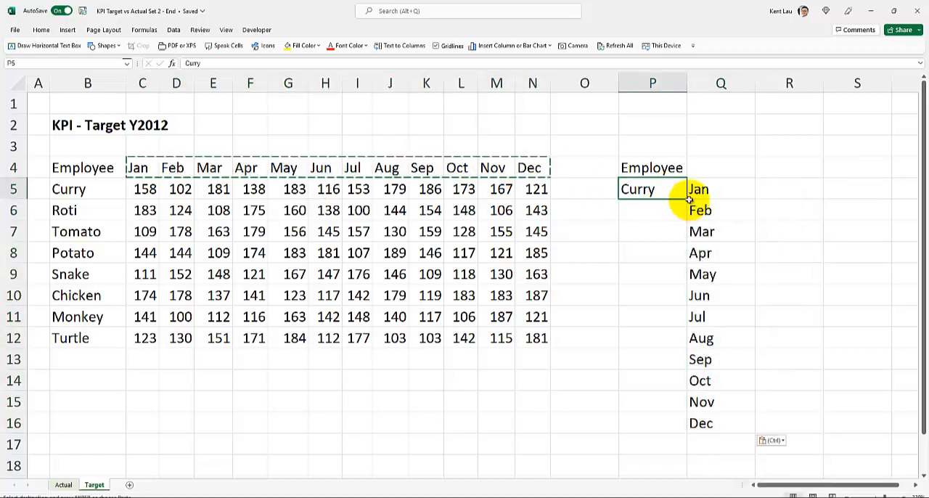
drag(687, 200, 693, 428)
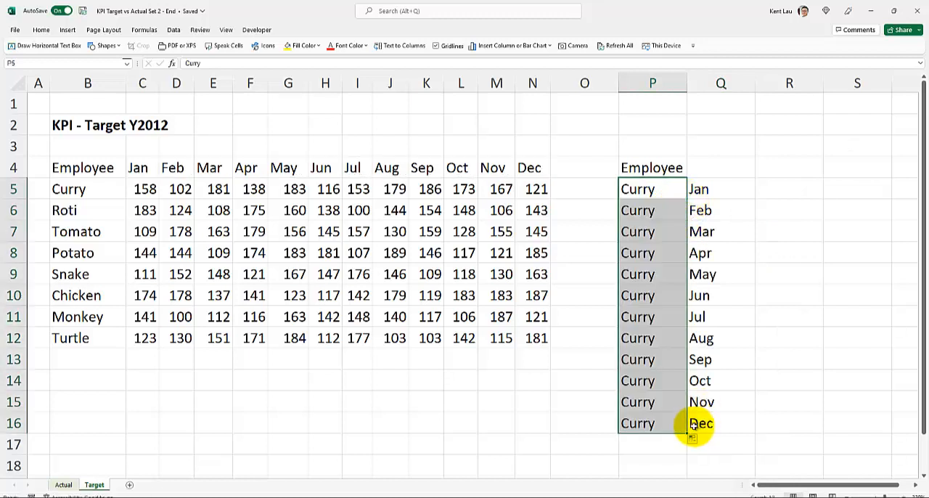
drag(145, 189, 535, 189)
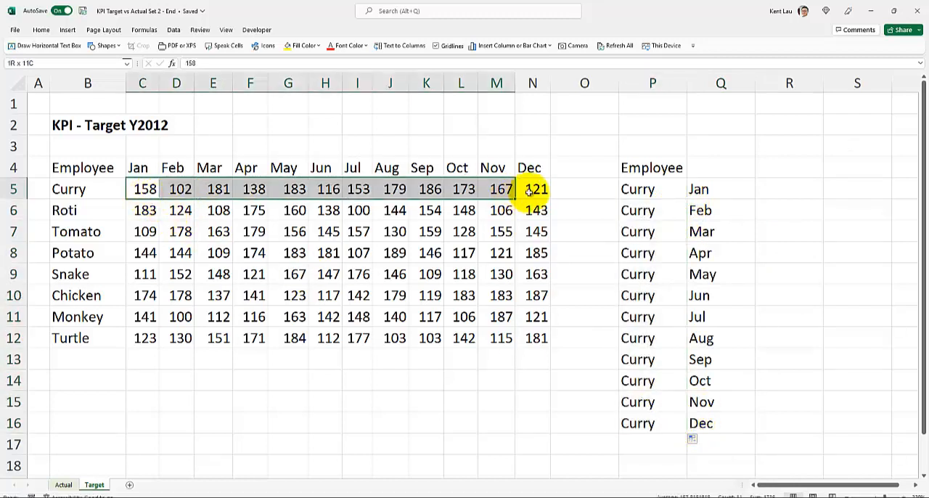
key(ctrl+c)
click(772, 188)
right_click(775, 190)
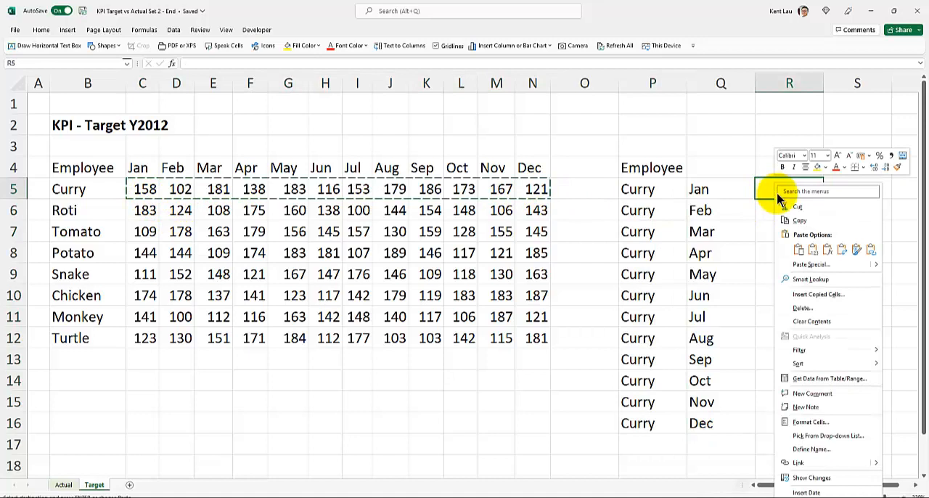
click(844, 250)
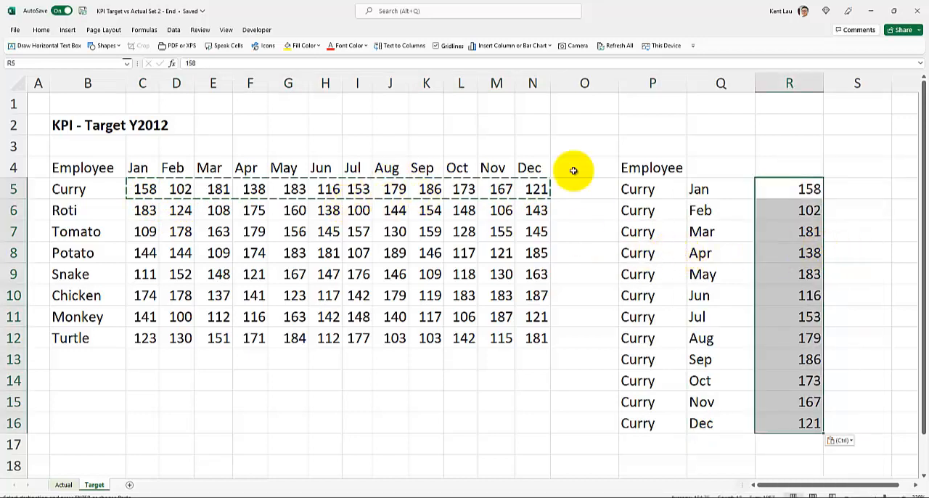
drag(653, 127, 817, 410)
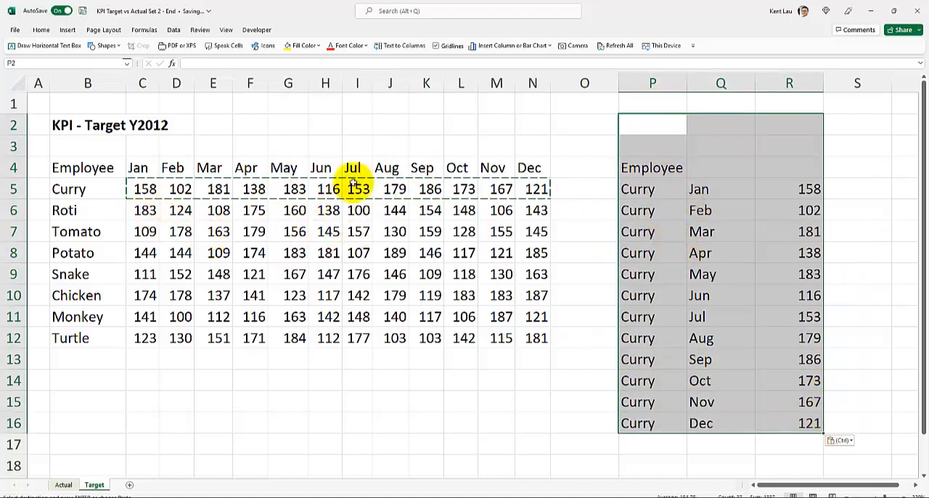
click(629, 119)
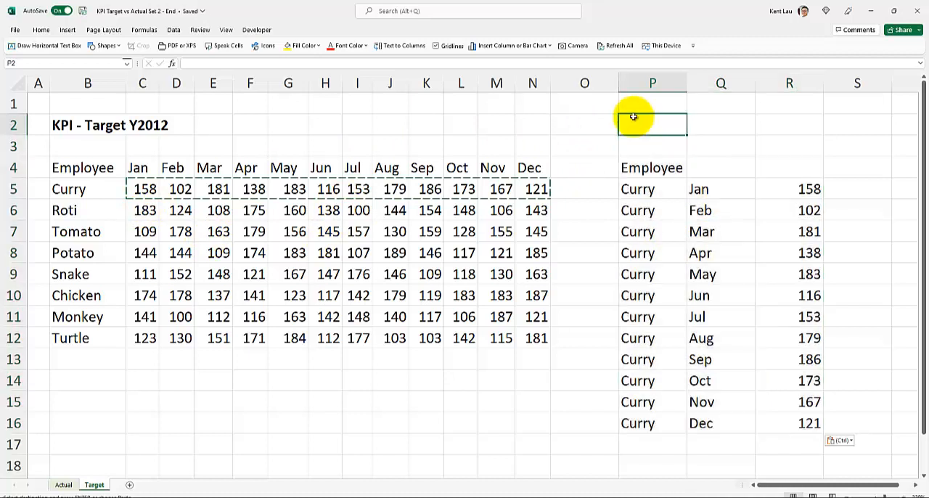
drag(632, 86, 810, 77)
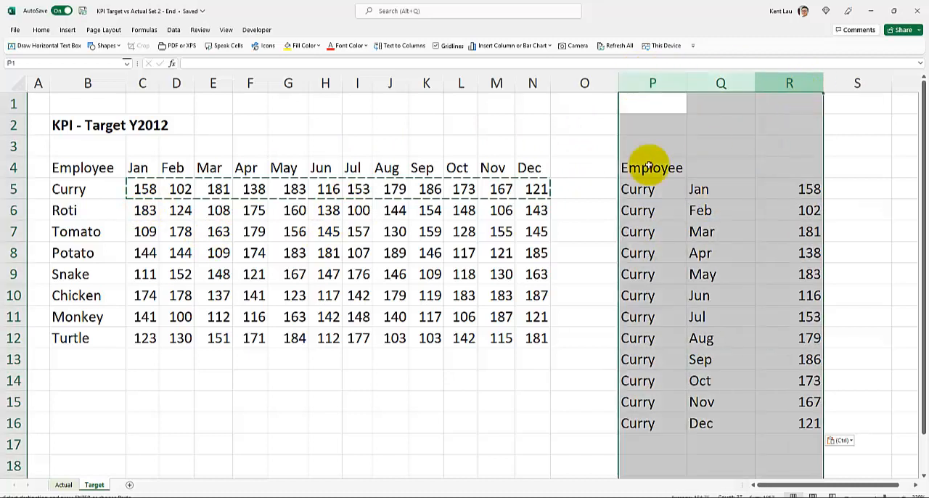
click(330, 188)
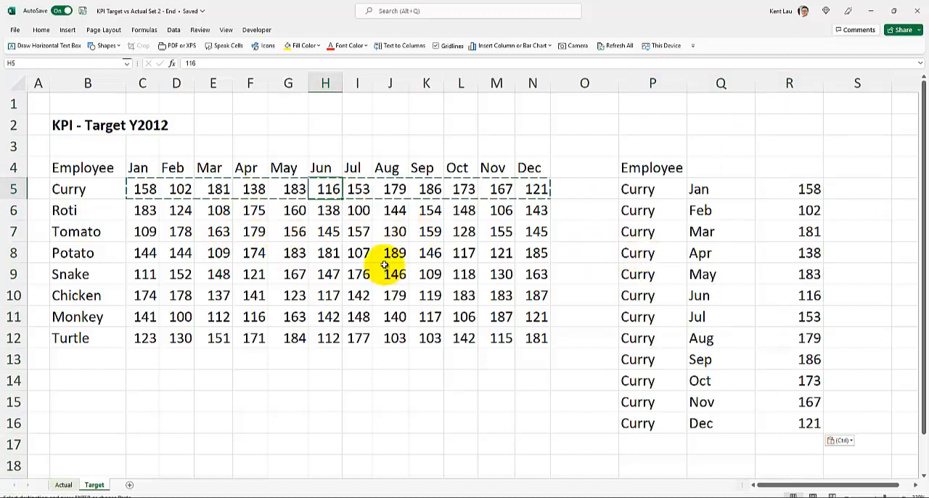
click(725, 245)
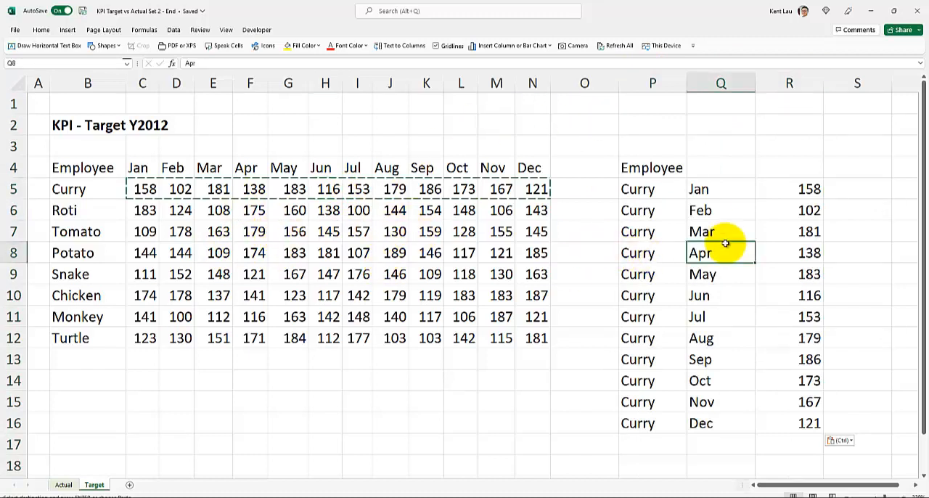
Clear all contents of columns P to R on the Target sheet
drag(656, 80, 787, 80)
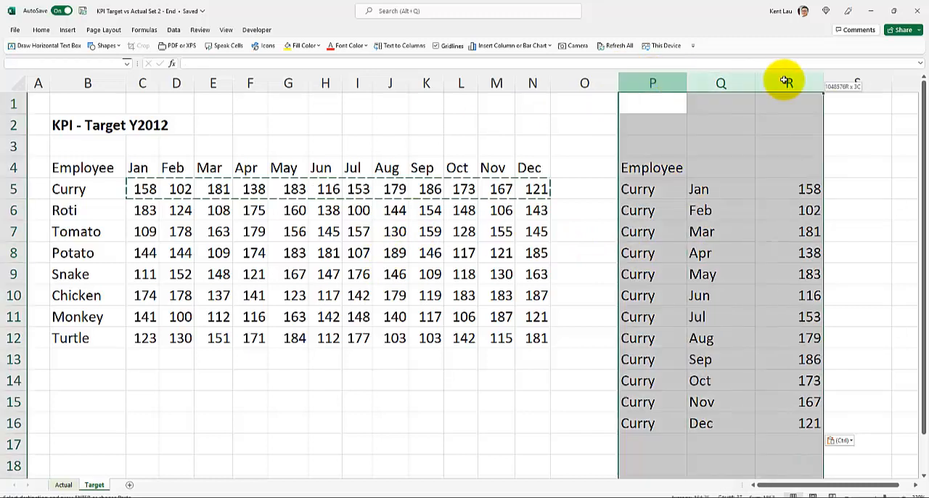
key(Delete)
click(293, 231)
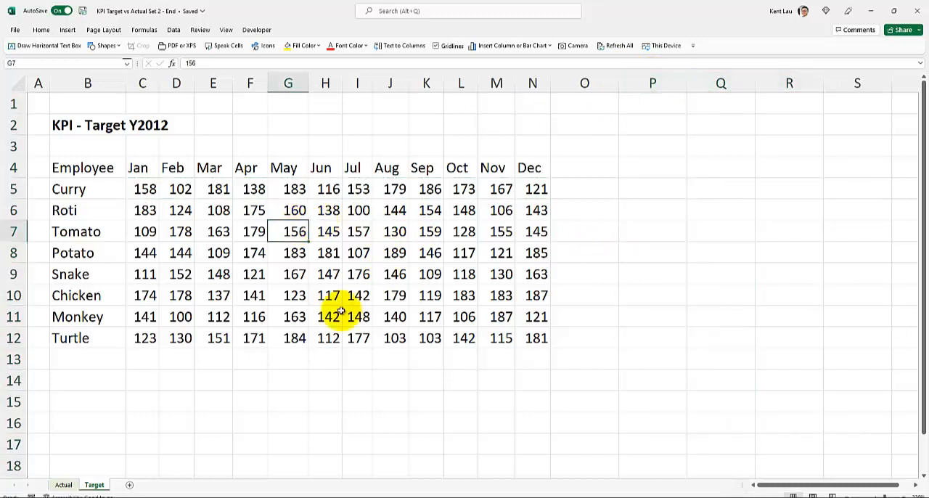
Switch to the Employee KPI Report guide in Word and review its challenge page and the table preparation step
mouse_move(419, 495)
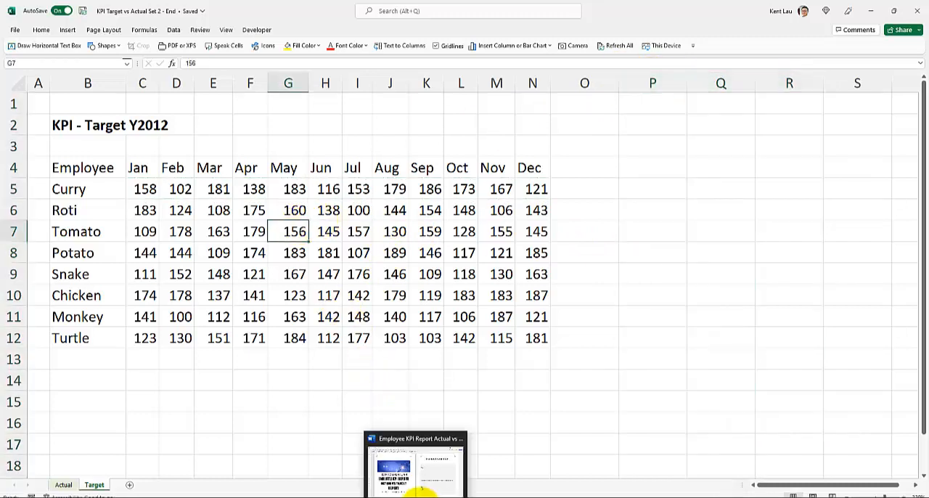
click(421, 467)
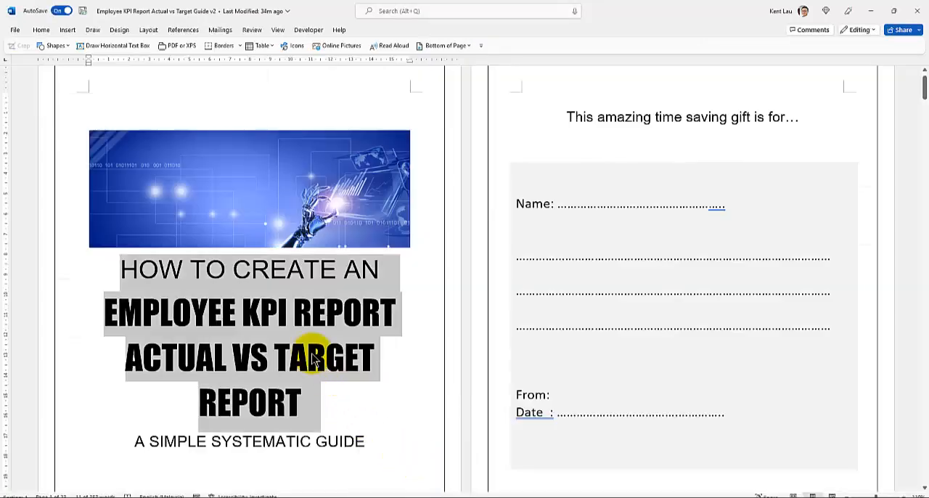
scroll(312, 355, down, 3)
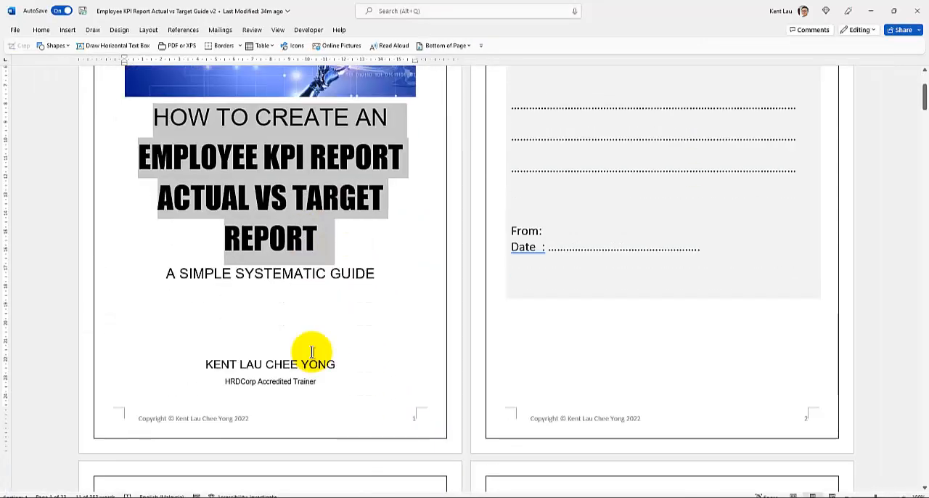
scroll(312, 352, up, 3)
scroll(312, 352, down, 10)
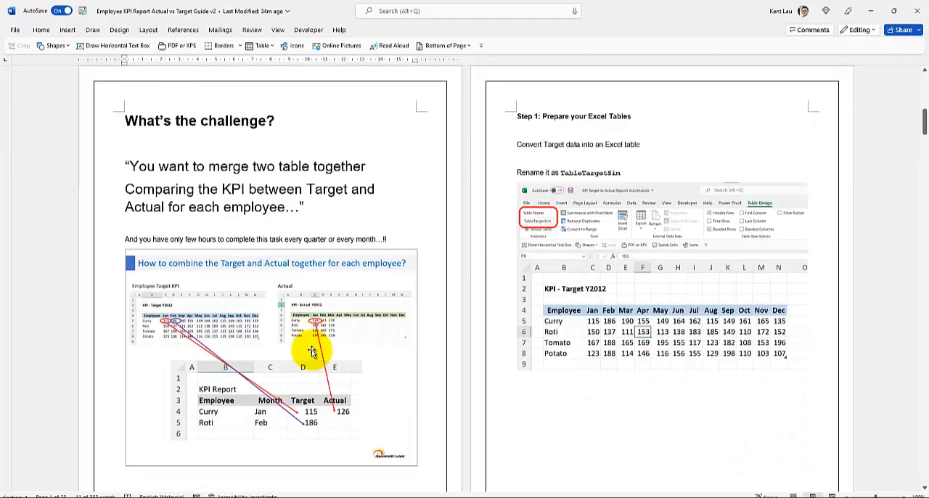
scroll(312, 352, down, 1)
ctrl+scroll(312, 352, up, 2)
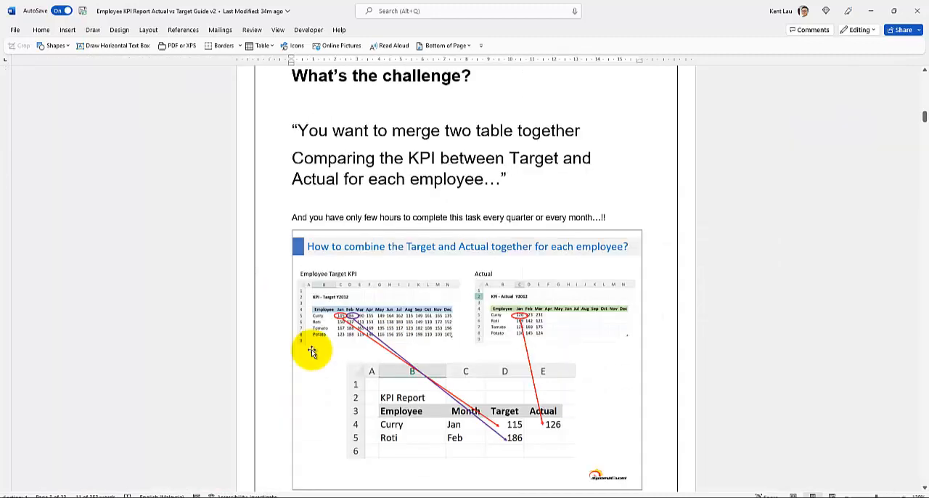
scroll(307, 348, down, 3)
scroll(307, 348, up, 3)
Return to the Excel workbook, convert the target data in B4:N12 into a table with headers, and name it tTarget
click(382, 497)
click(172, 244)
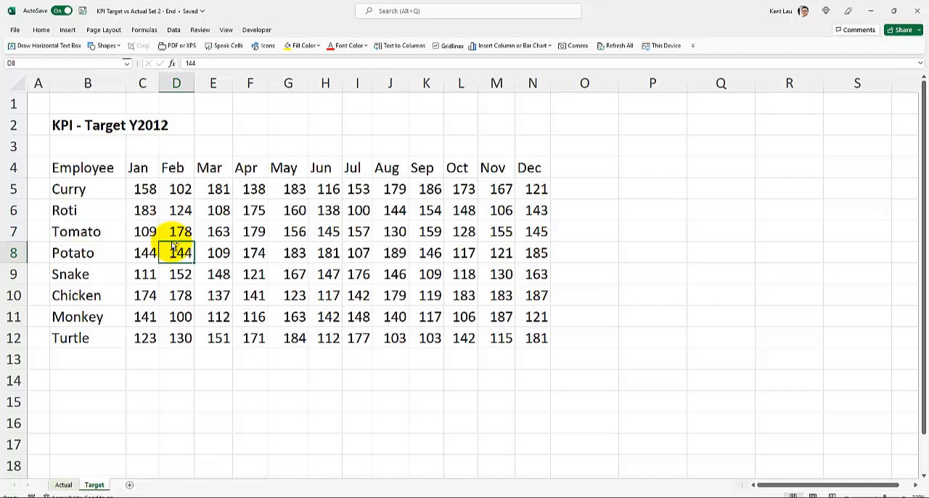
key(ctrl+t)
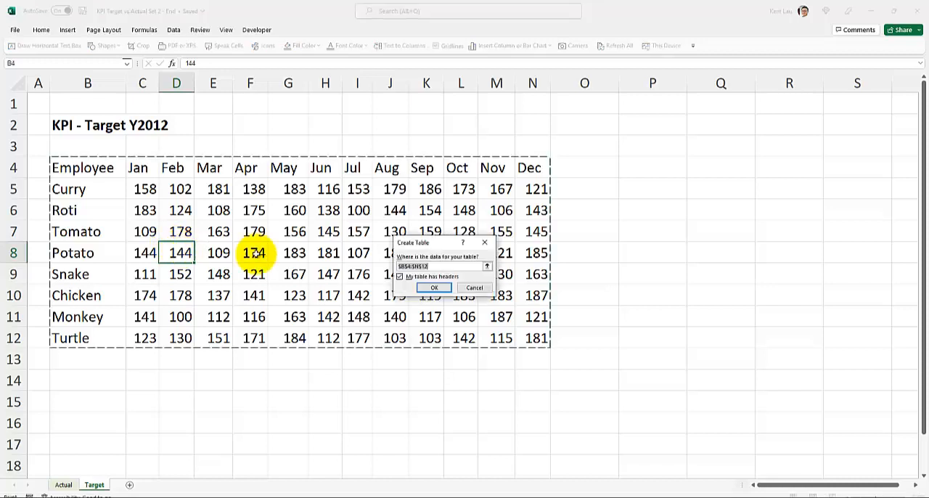
click(427, 288)
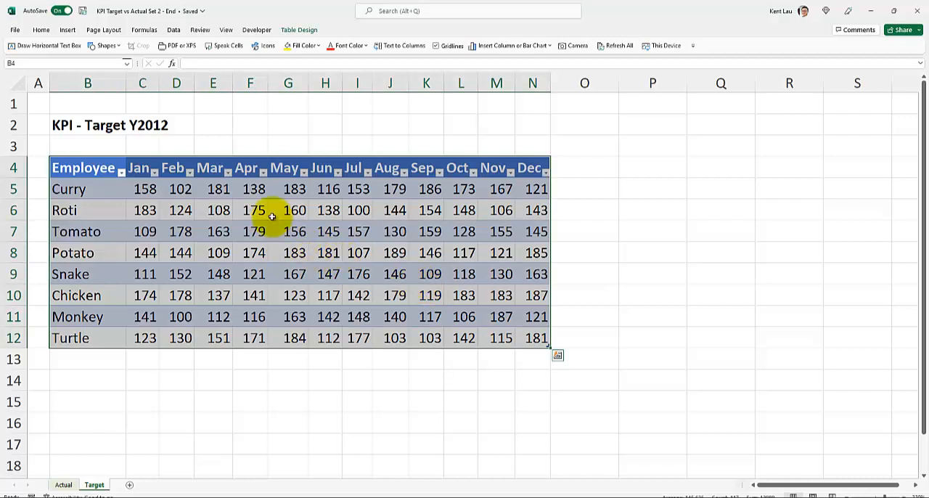
click(299, 30)
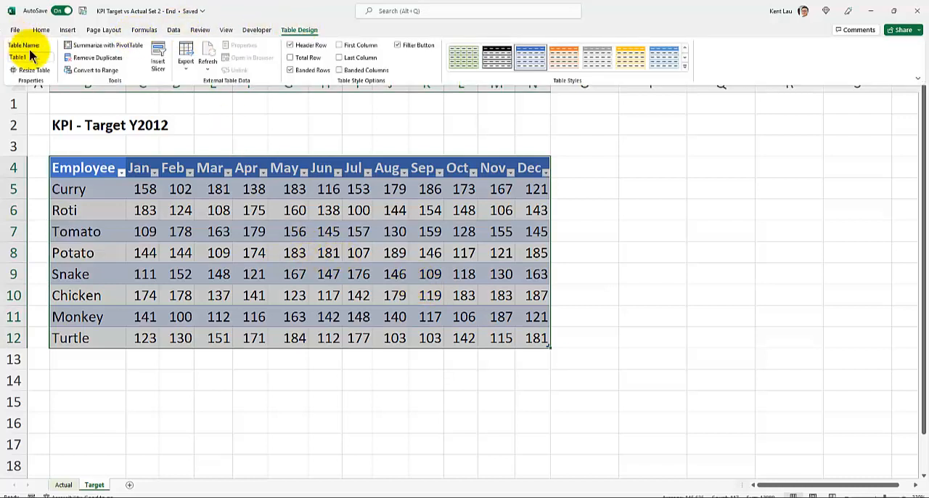
click(33, 57)
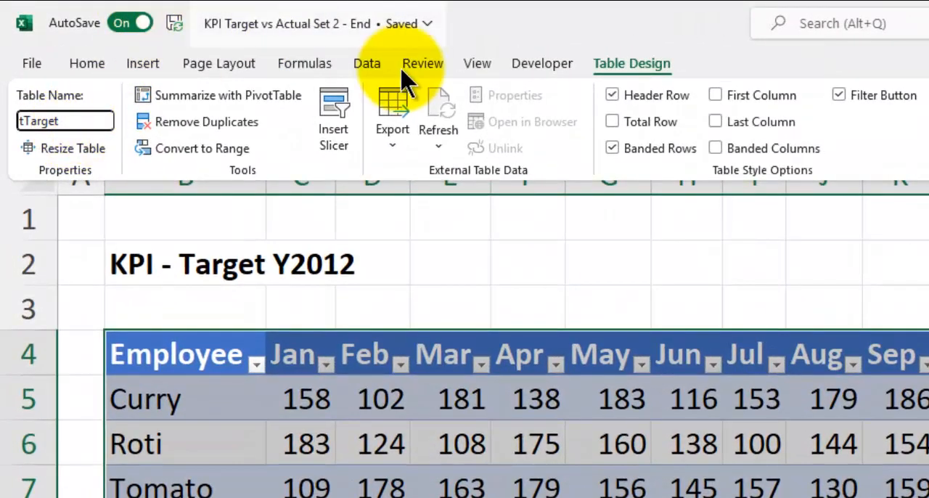
click(381, 59)
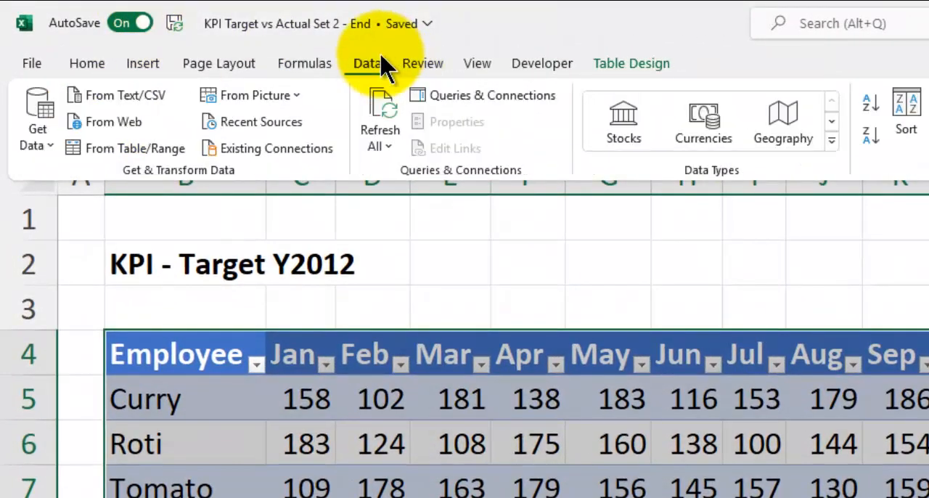
click(142, 155)
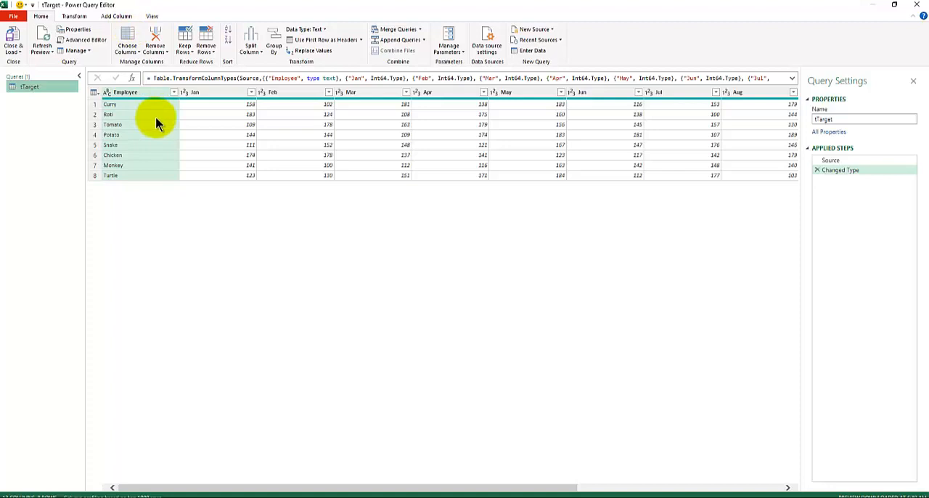
click(817, 171)
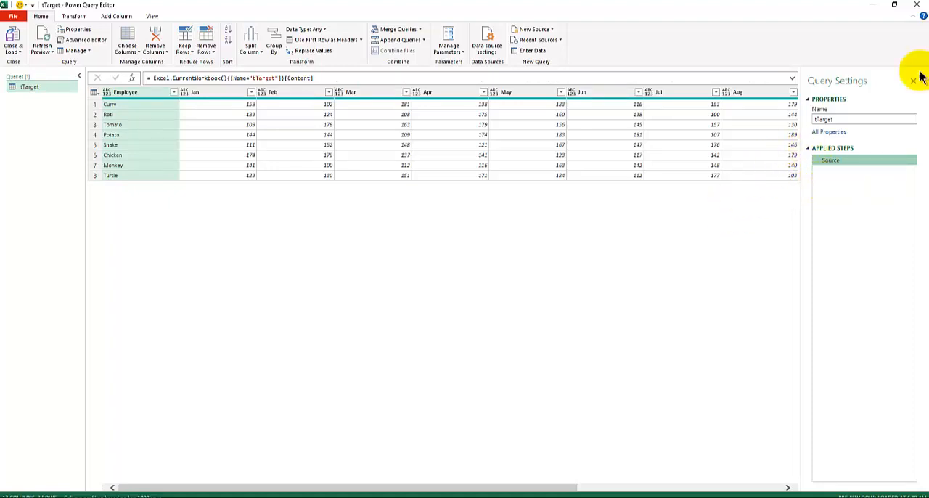
click(916, 5)
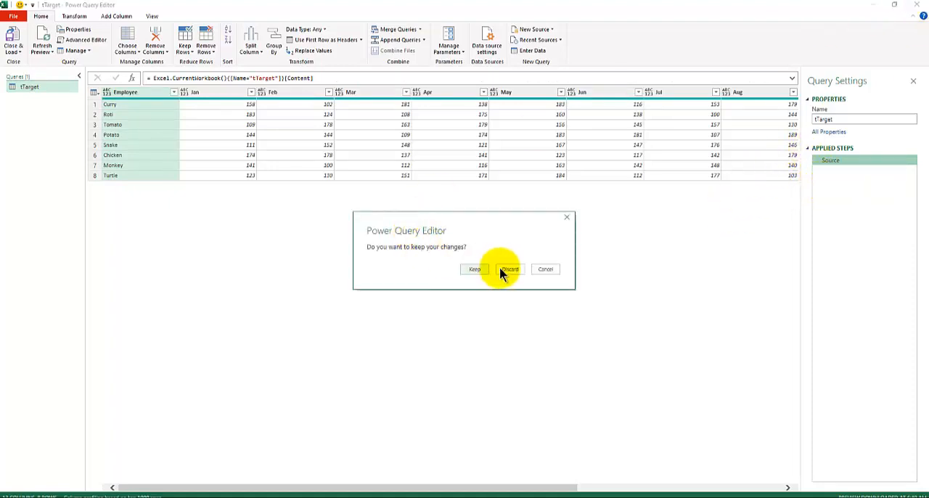
click(501, 268)
Load the tTarget table into the Power Query Editor
click(177, 212)
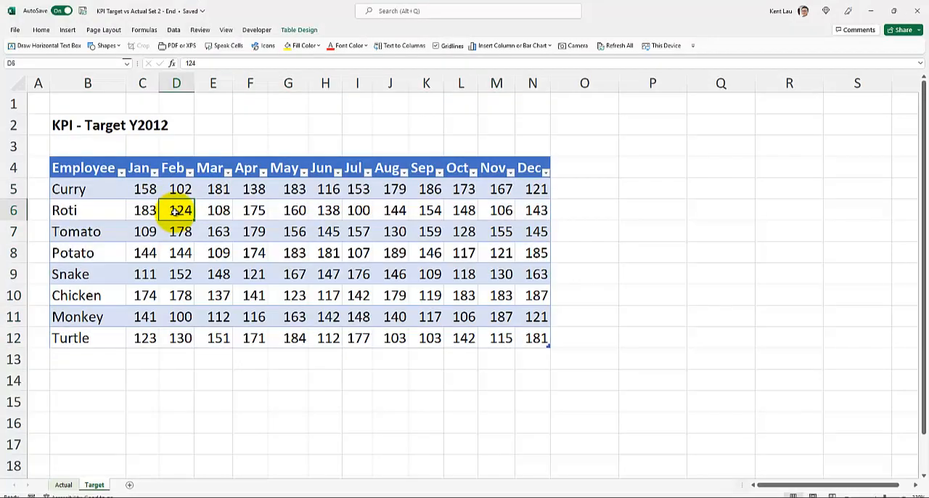
click(174, 29)
click(62, 68)
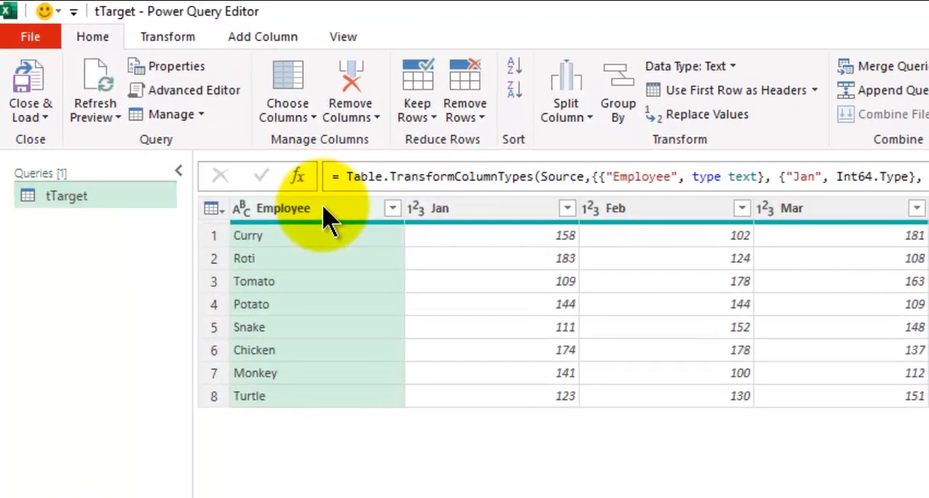
Try unpivoting all columns other than Employee, and delete the resulting Unpivoted Other Columns step
right_click(324, 215)
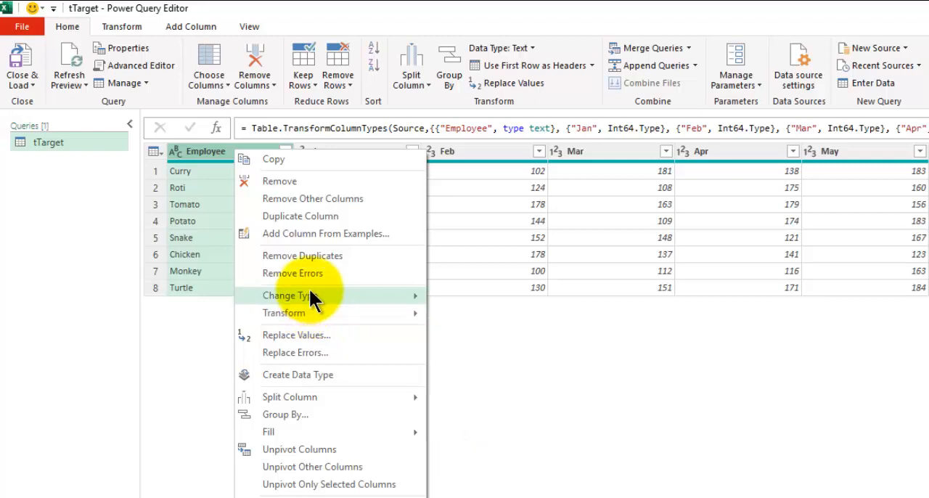
mouse_move(311, 297)
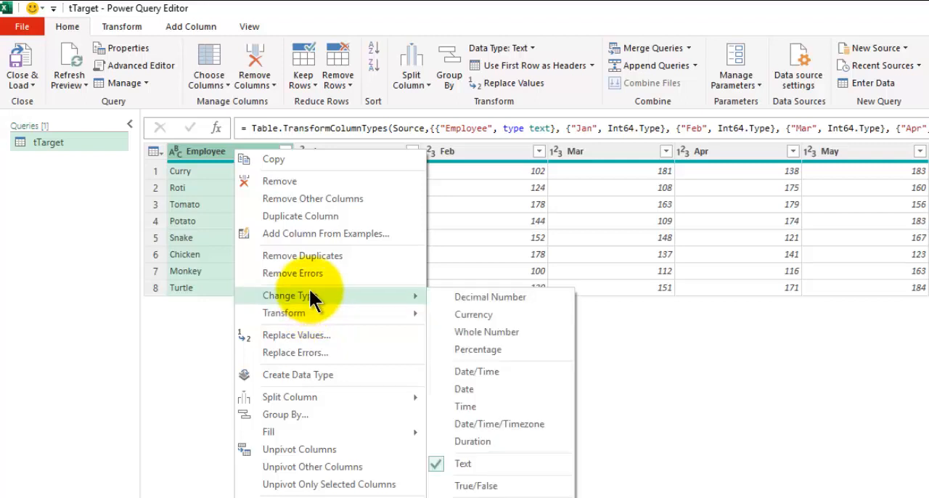
click(312, 466)
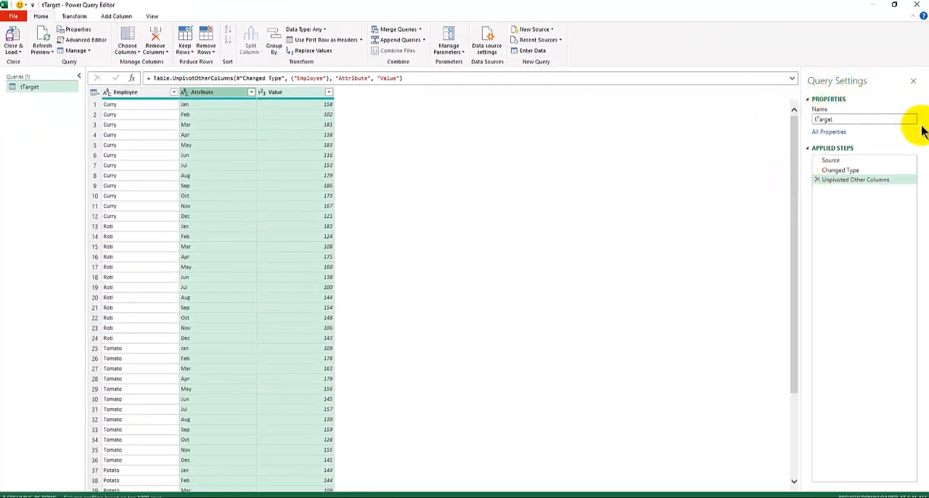
click(816, 179)
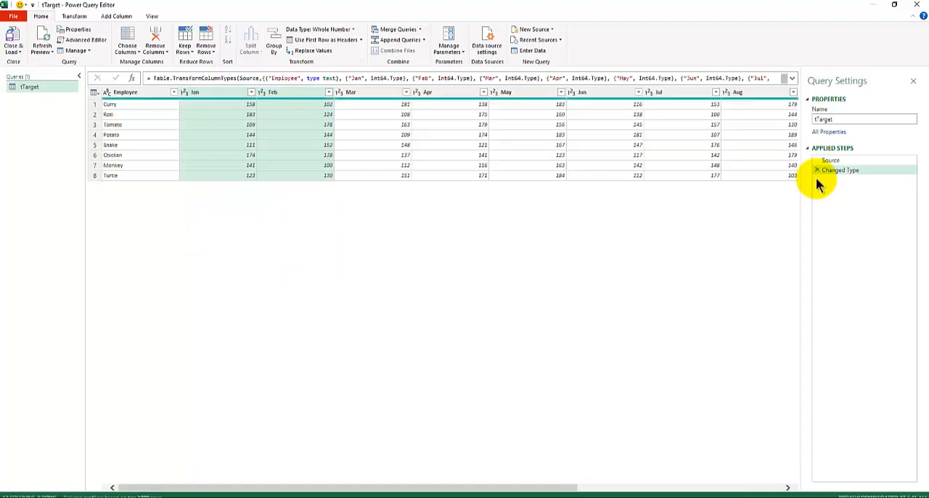
Unpivot all columns other than Employee in the tTarget query
click(148, 96)
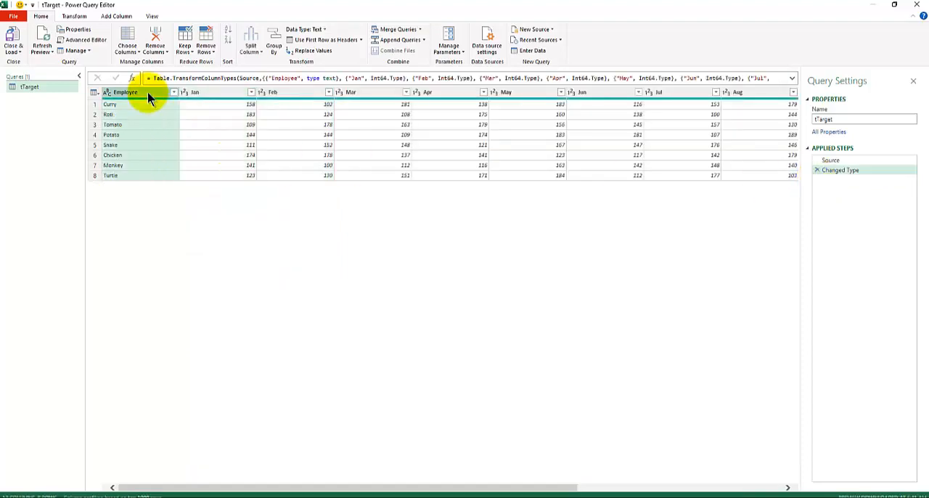
right_click(149, 95)
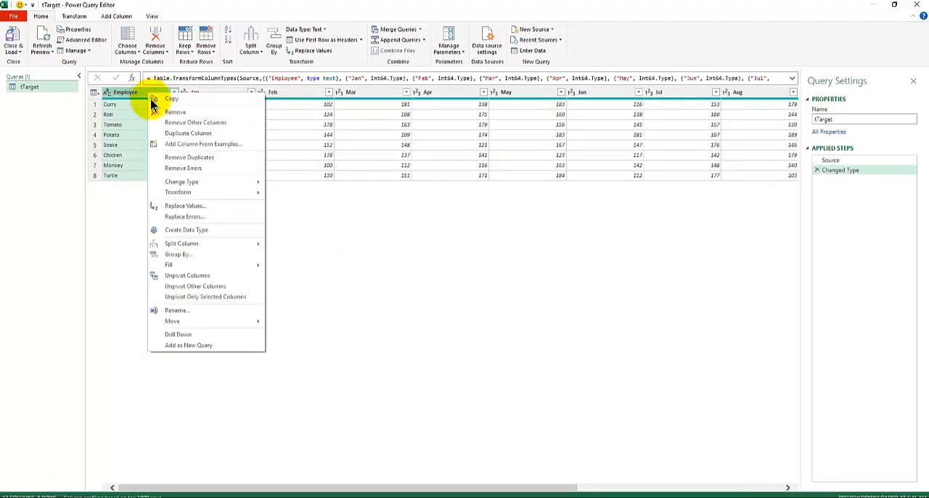
click(202, 287)
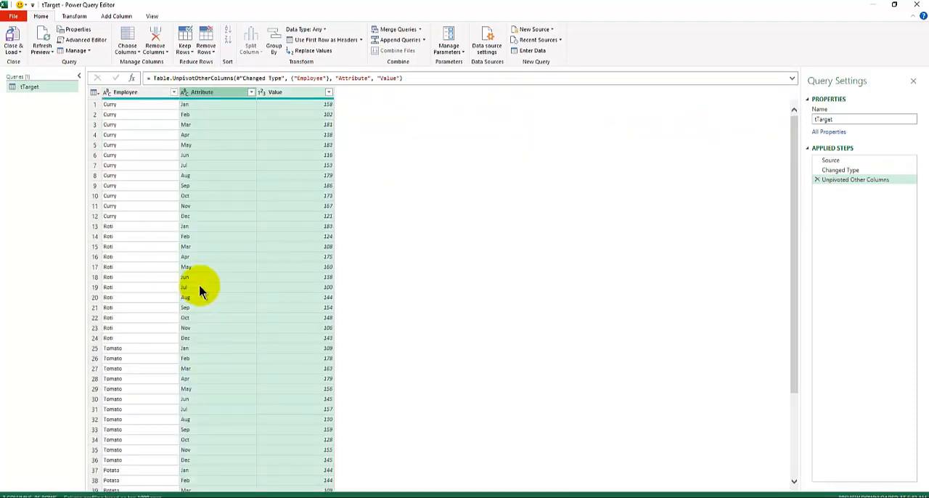
Rename the Attribute column as Mth and the Value column as Target, giving Target the Currency data type
double_click(210, 93)
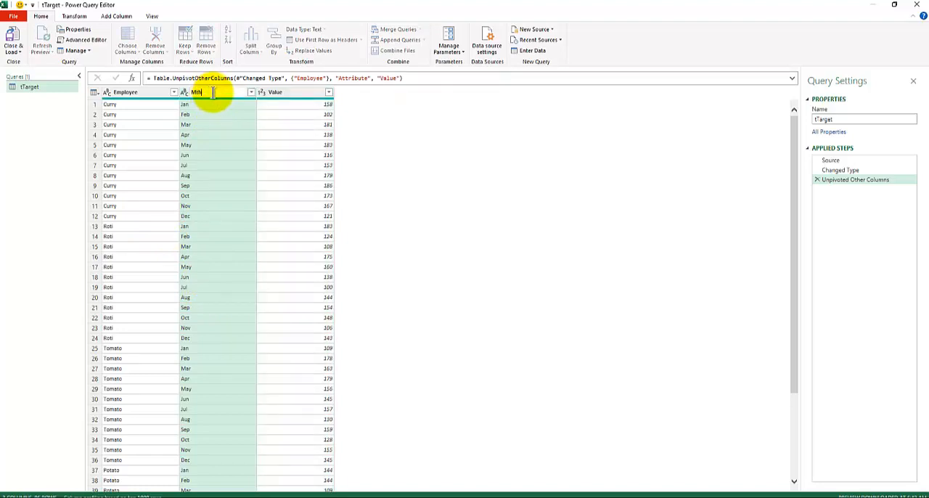
double_click(277, 91)
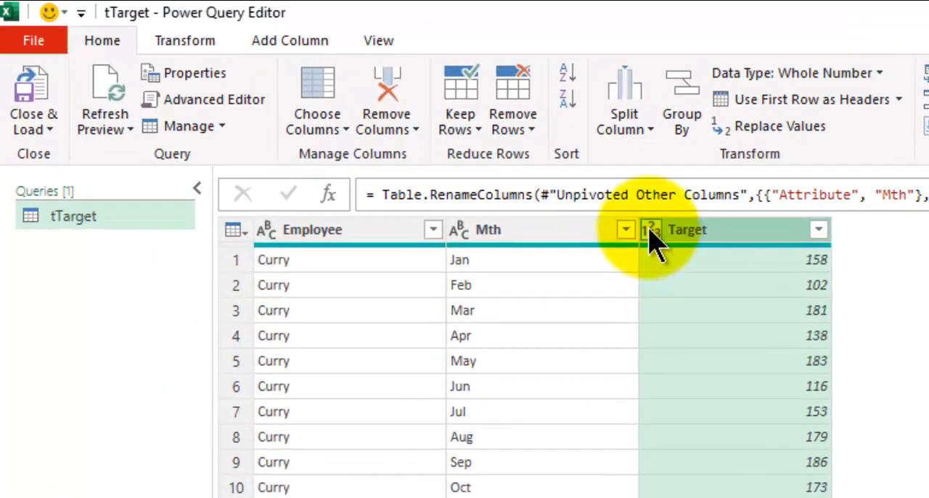
click(649, 232)
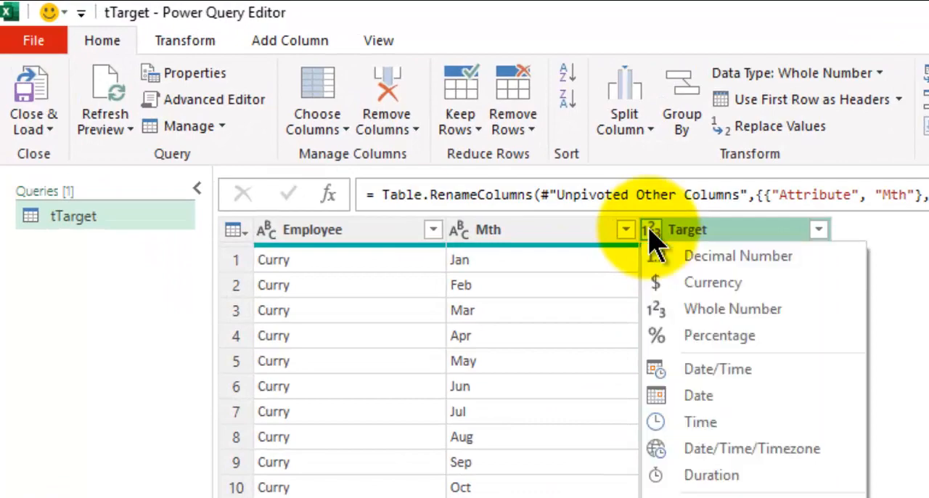
click(718, 286)
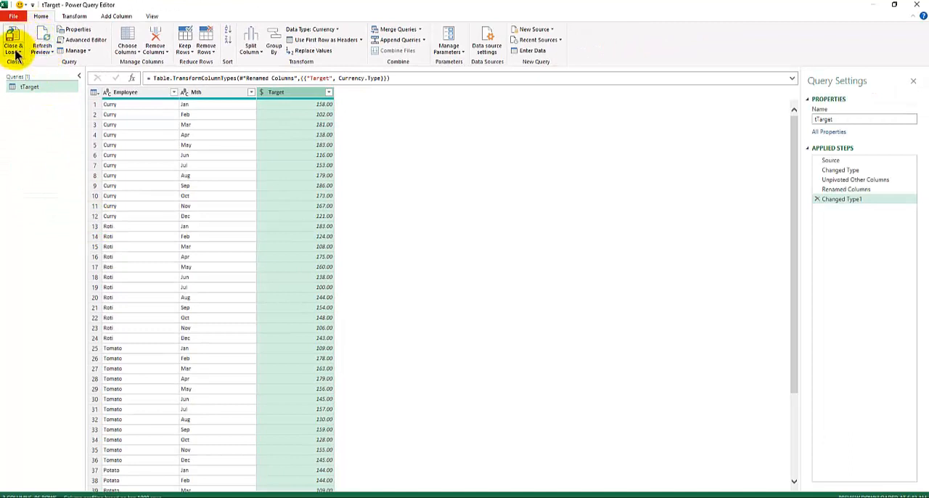
Close and load the tTarget query as a connection only, and widen the Queries & Connections pane
click(21, 54)
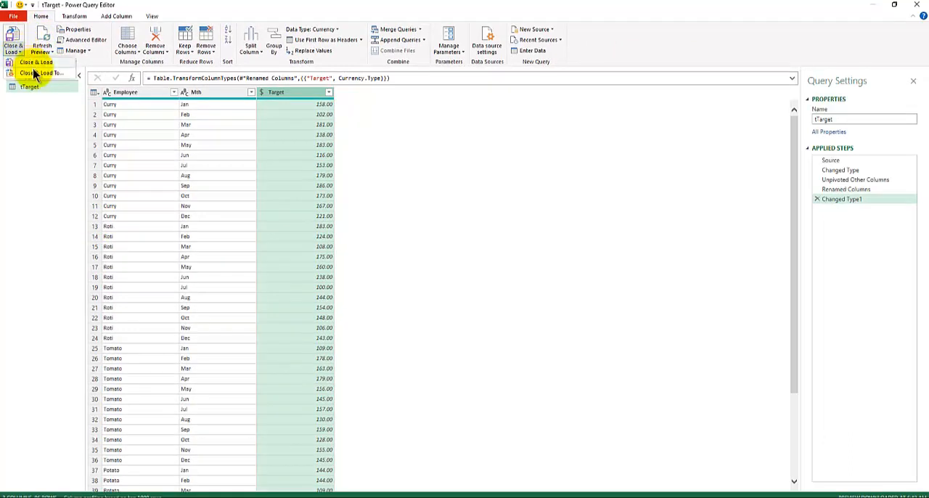
click(33, 69)
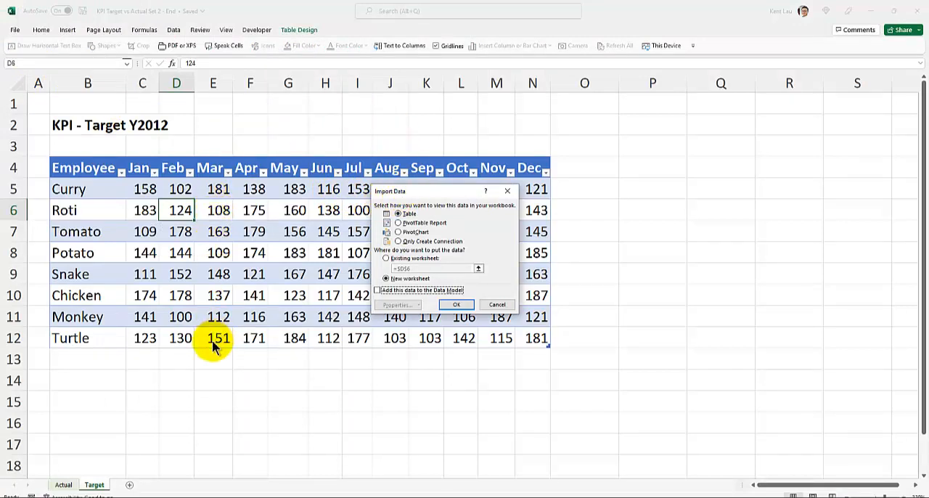
click(400, 245)
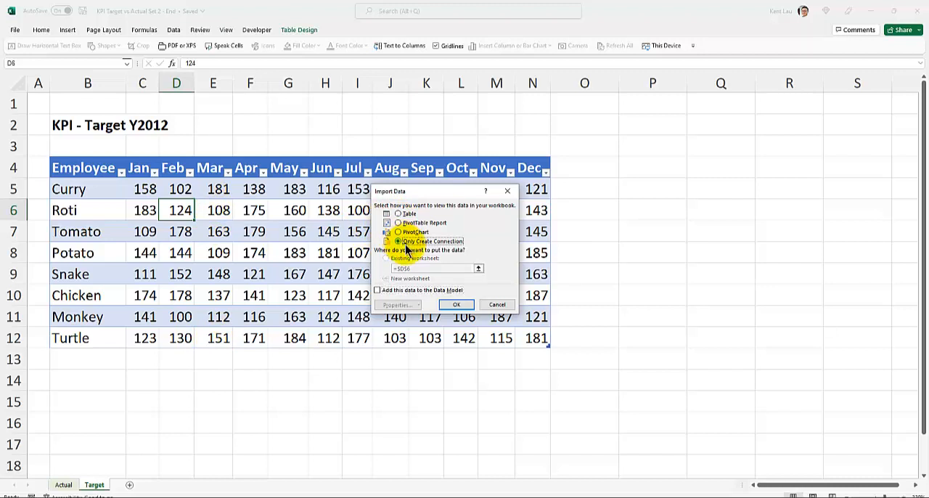
click(451, 305)
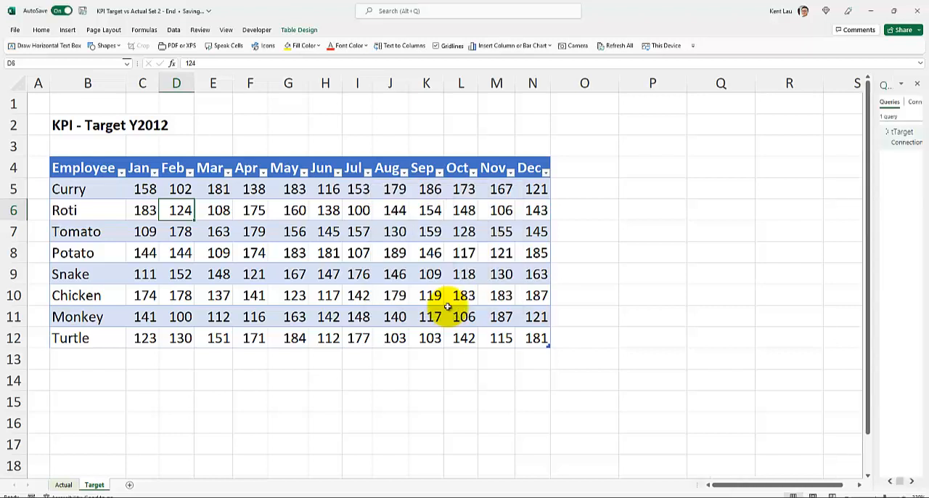
click(871, 250)
drag(870, 249, 760, 247)
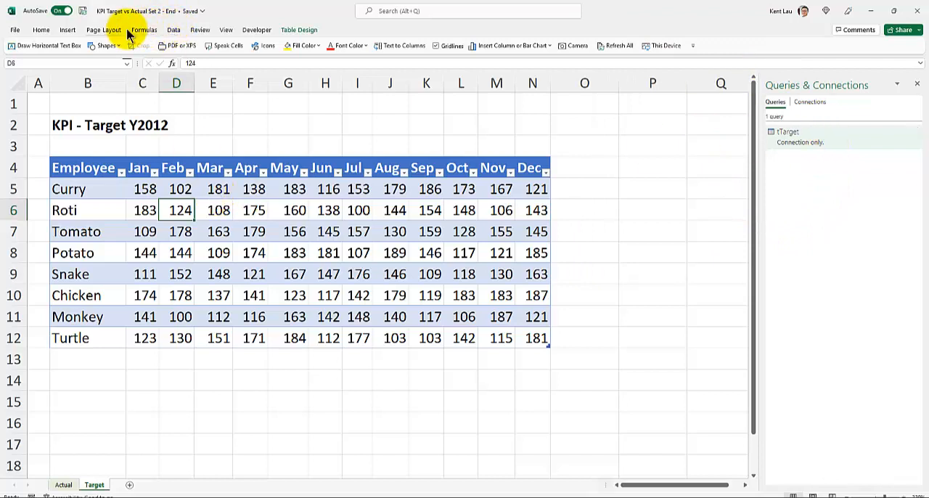
Close the Queries & Connections pane and show it again
click(174, 30)
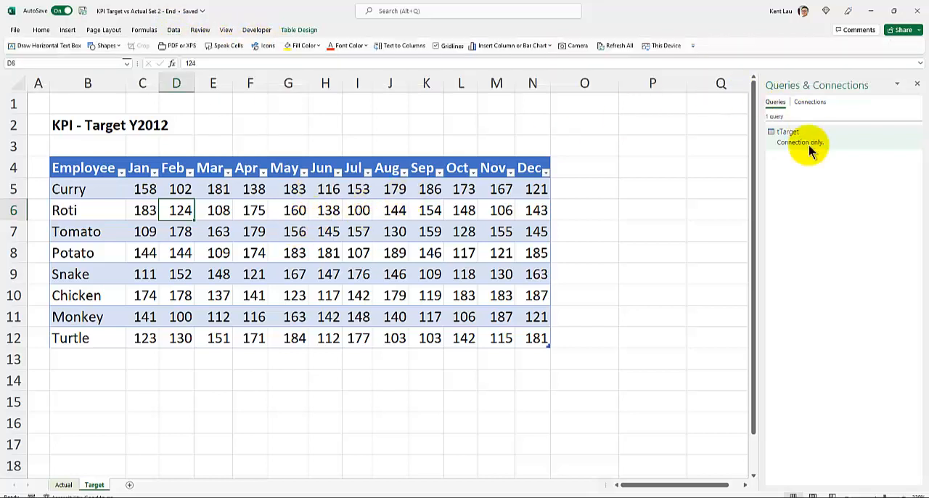
mouse_move(789, 145)
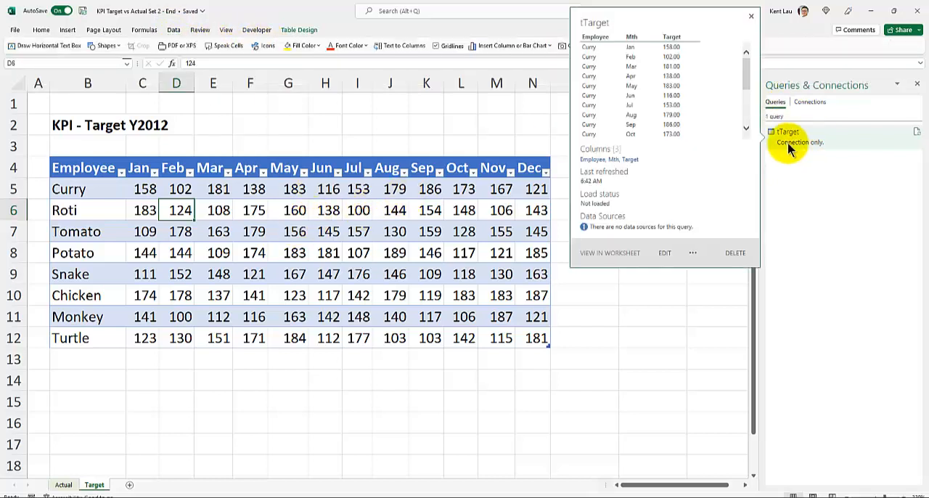
click(917, 84)
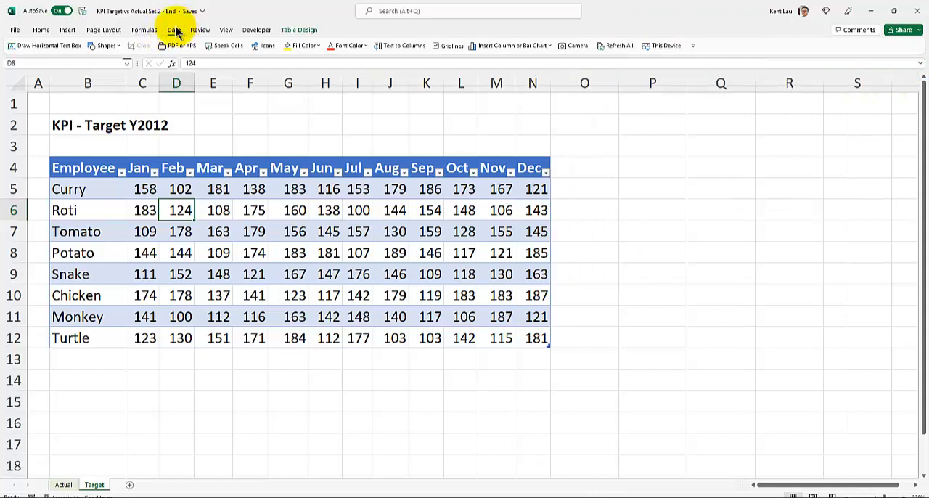
click(176, 31)
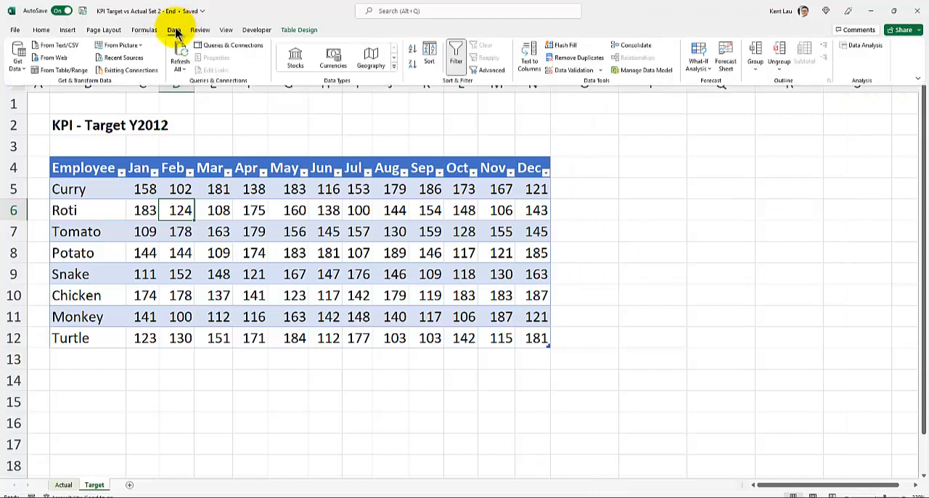
click(241, 48)
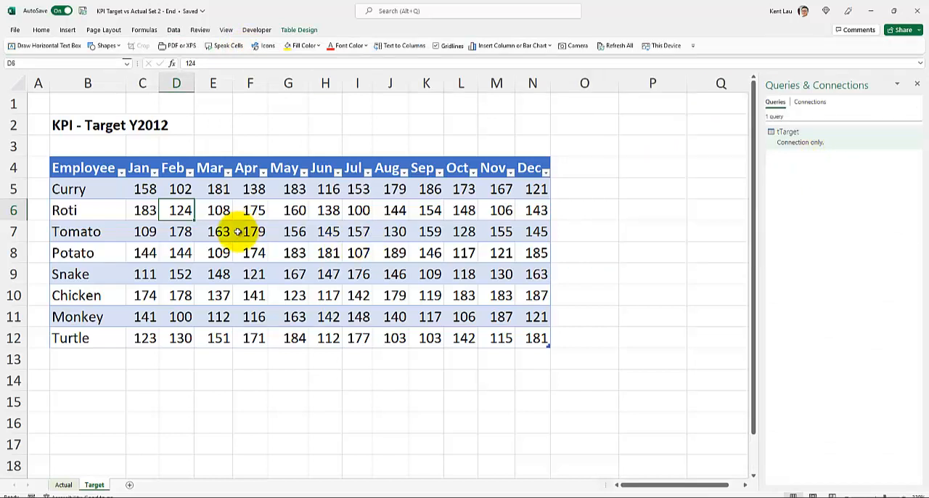
Convert the actual KPI data in B4:N12 on the Actual sheet into a table with headers
click(64, 485)
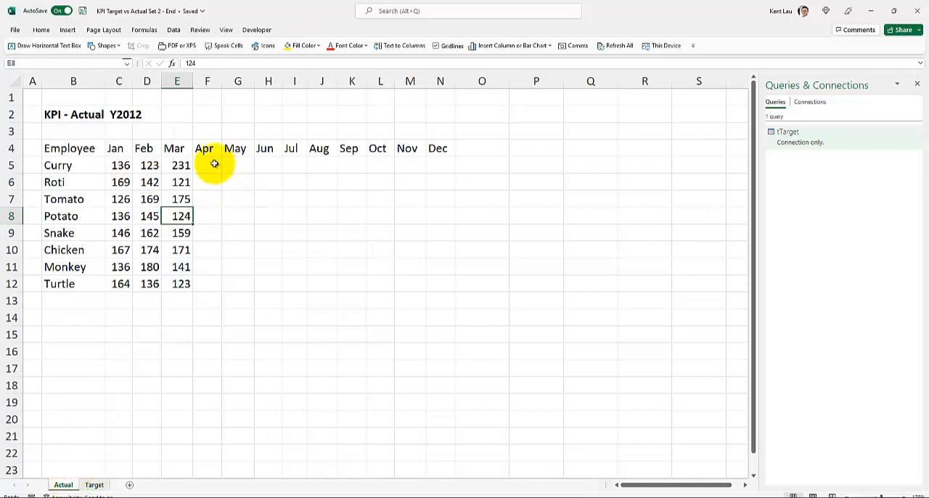
drag(211, 163, 434, 278)
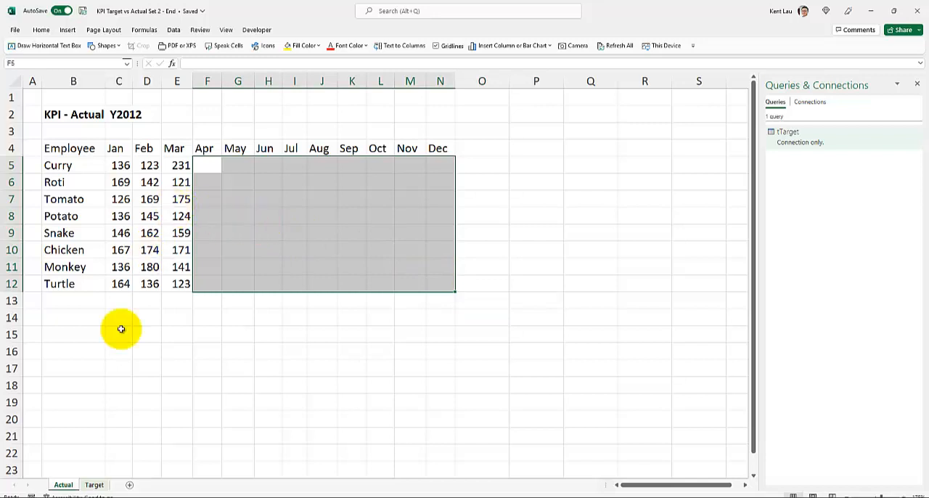
click(138, 233)
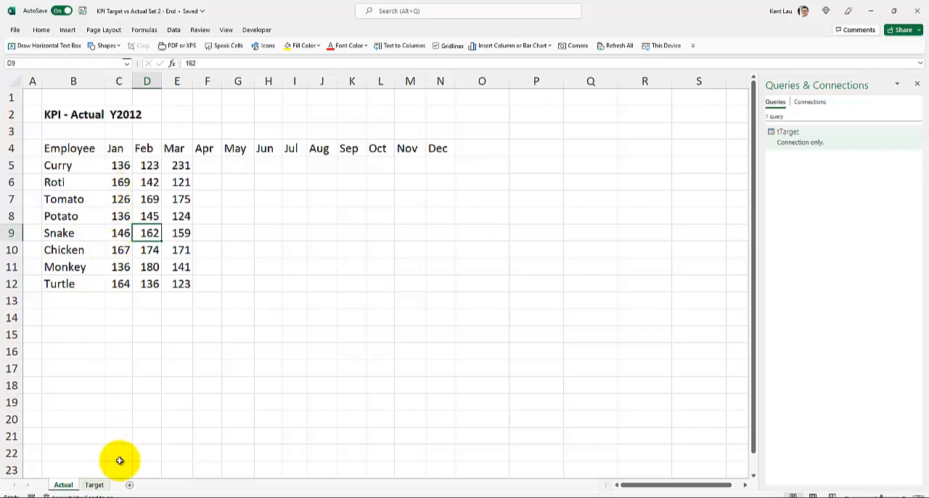
click(148, 193)
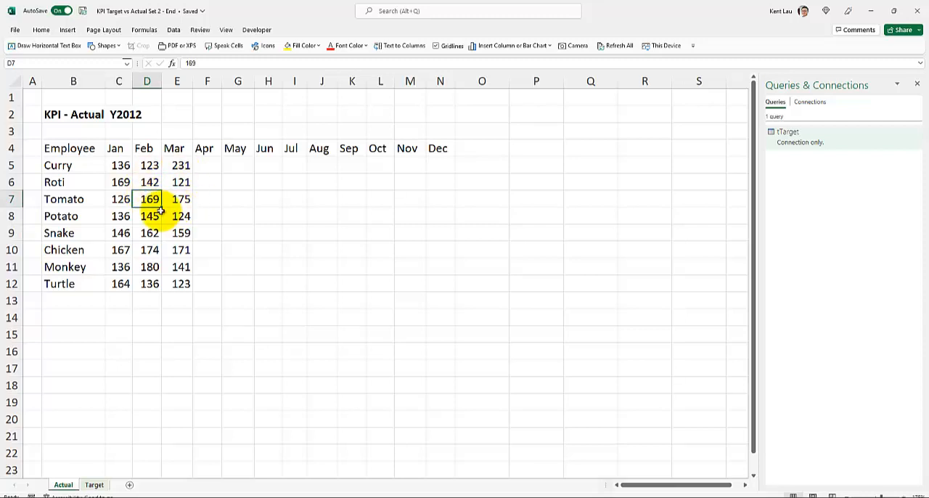
key(ctrl+t)
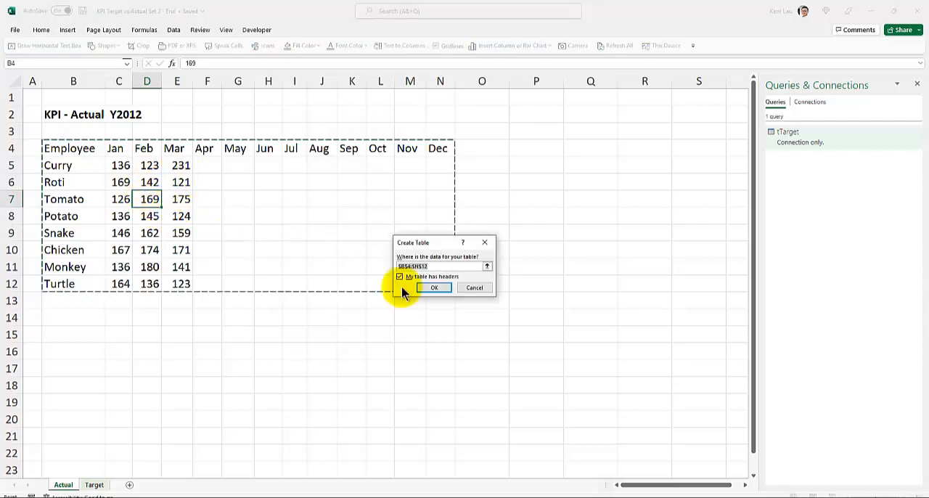
click(434, 288)
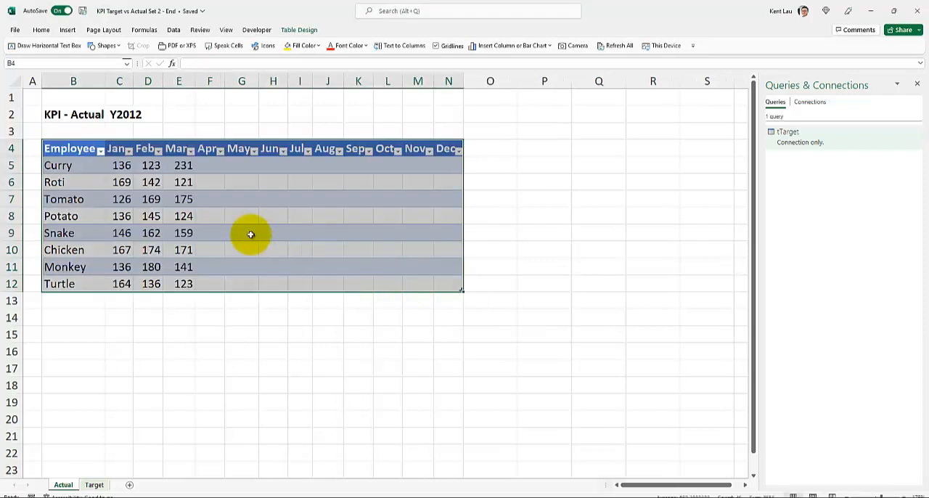
Name the new table on the Actual sheet tActual
click(175, 30)
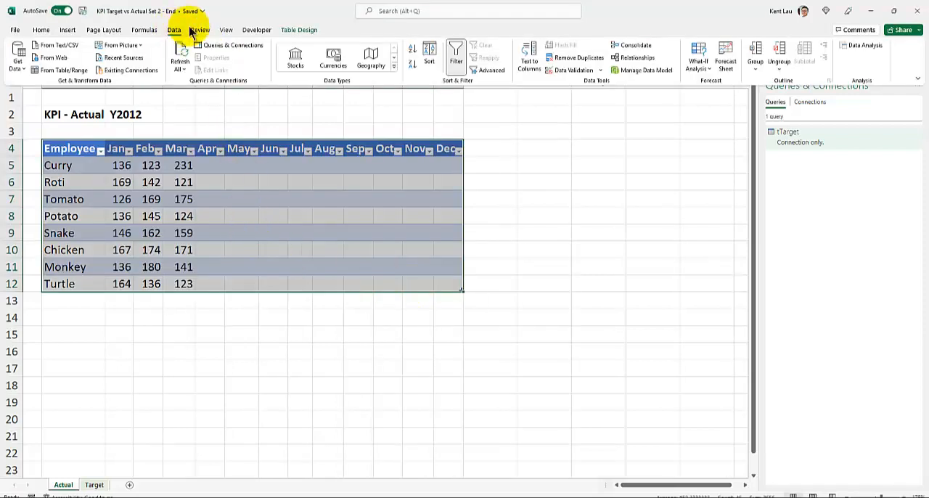
click(299, 30)
click(41, 56)
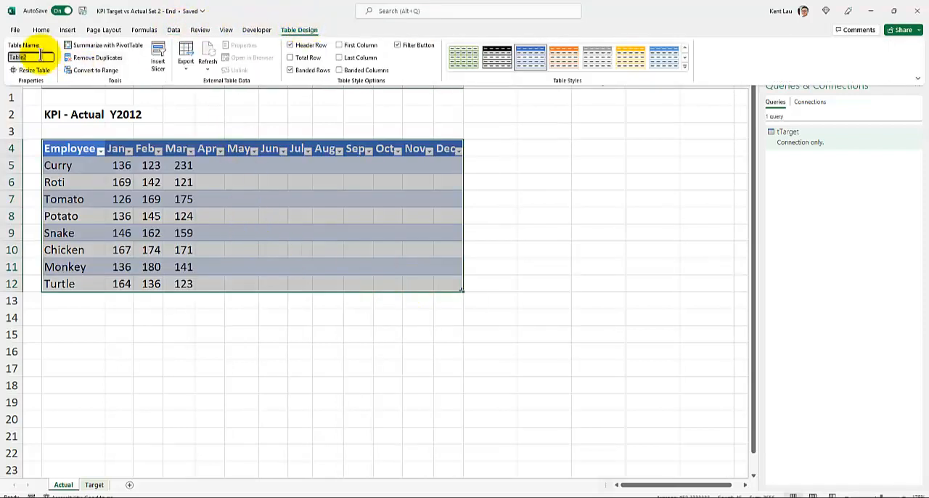
text(tActual)
key(Return)
Load the tActual table into the Power Query Editor and unpivot all columns other than Employee
click(151, 216)
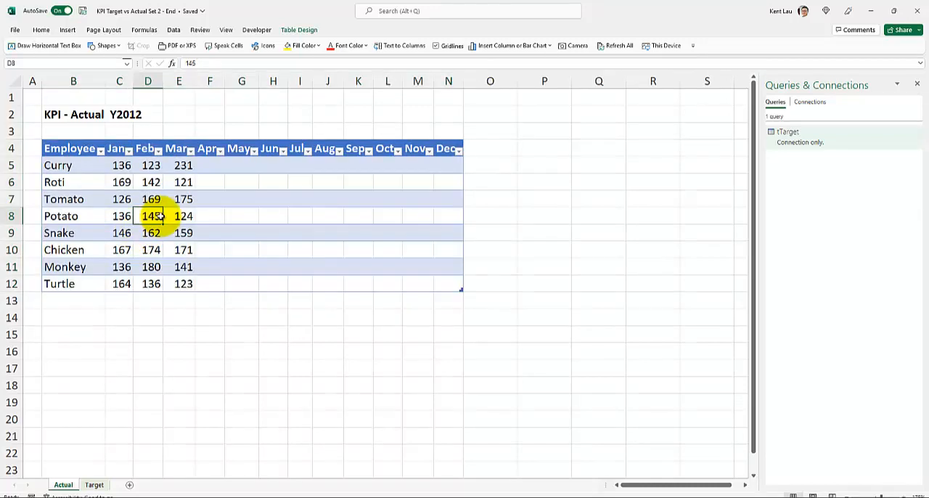
click(174, 32)
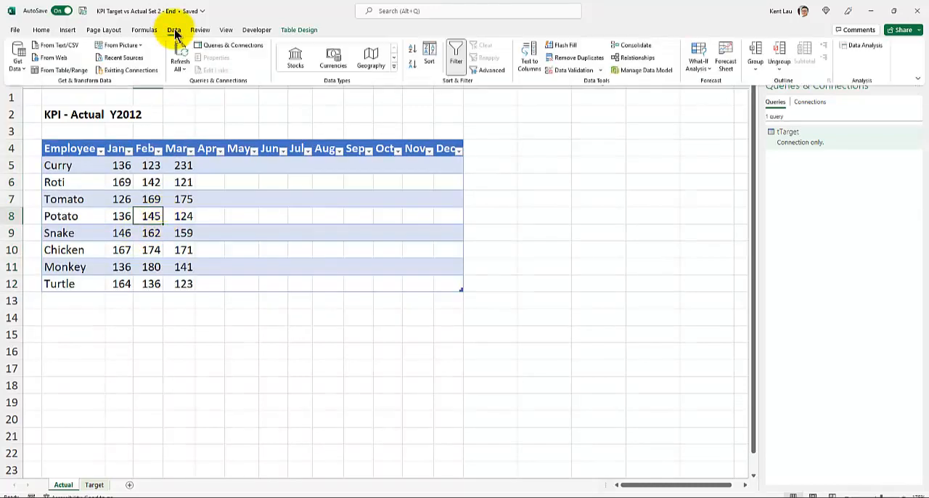
click(79, 72)
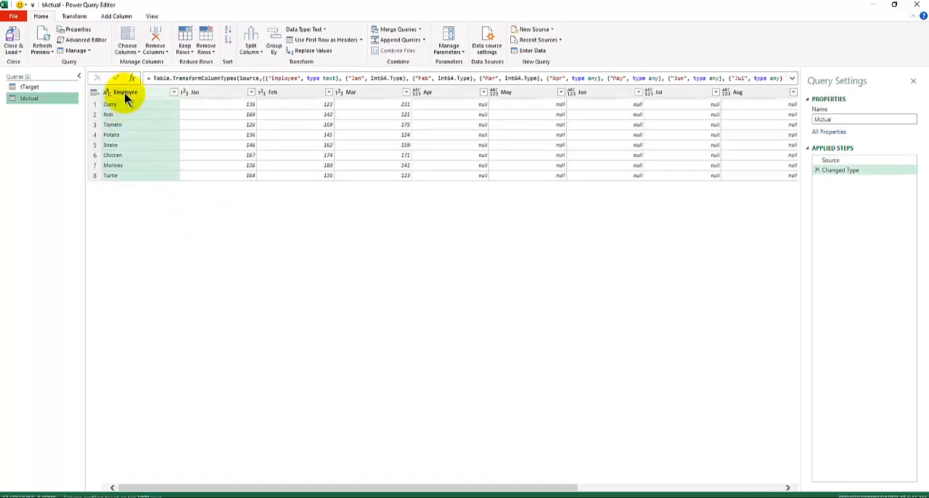
right_click(132, 95)
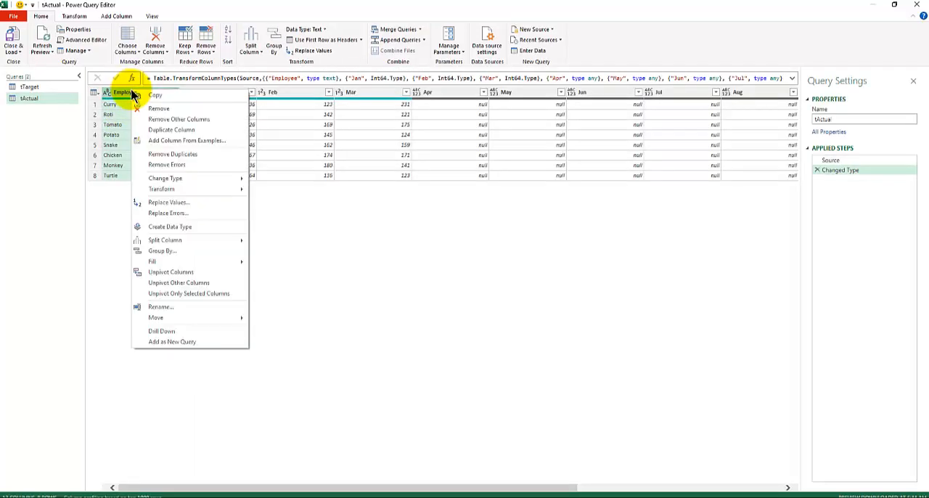
click(164, 284)
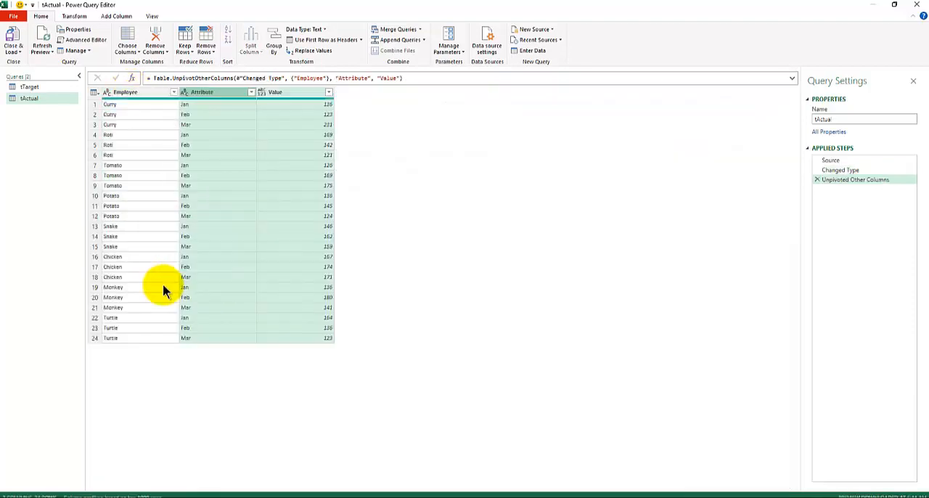
Rename the tActual query's Attribute column as Mth and its Value column as Actual
double_click(195, 91)
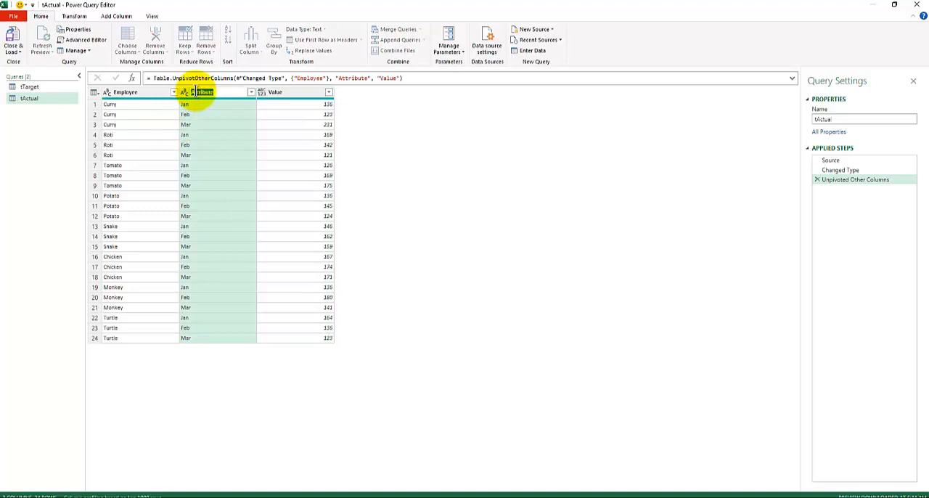
text(Mth)
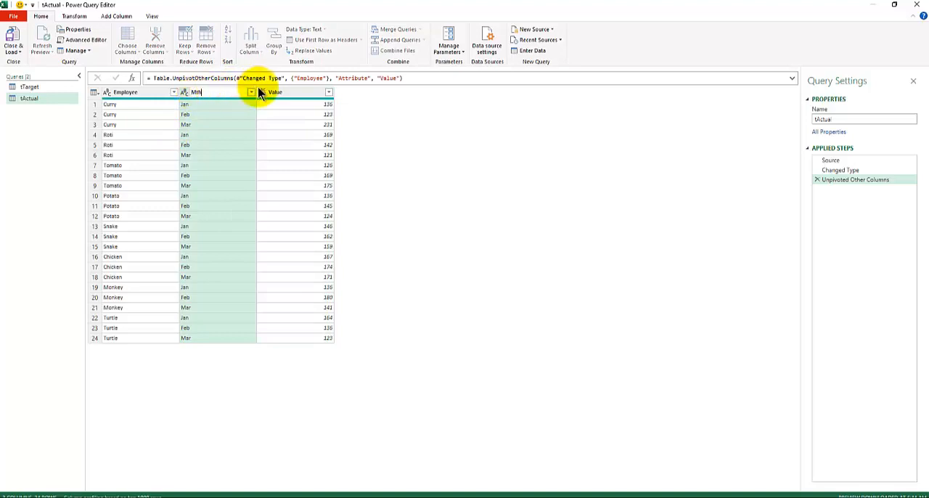
key(Return)
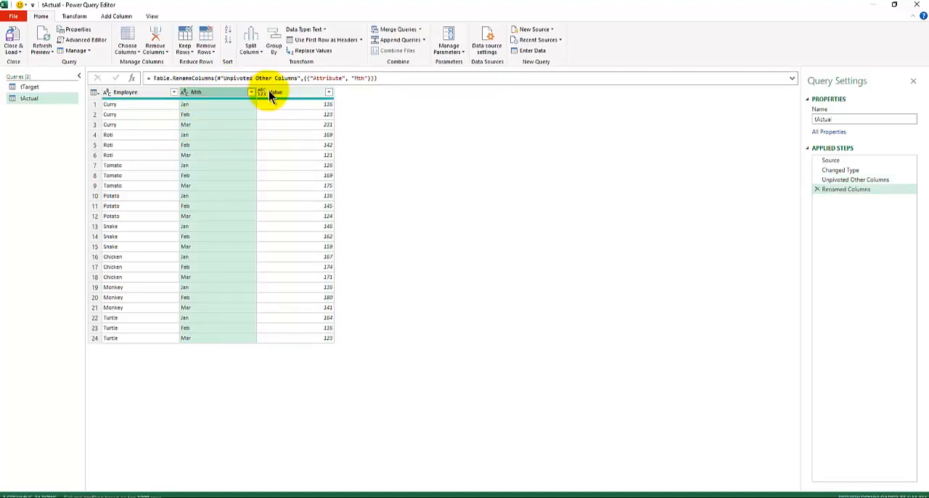
click(274, 92)
double_click(274, 92)
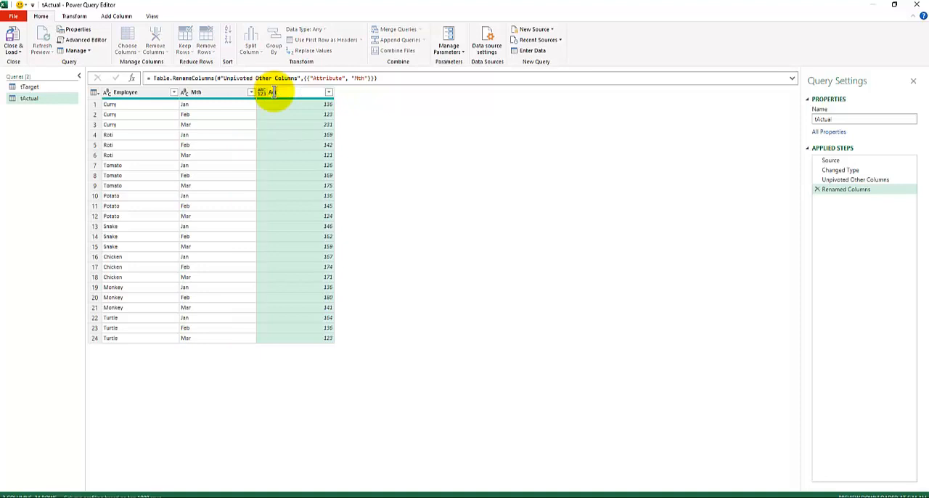
key(Return)
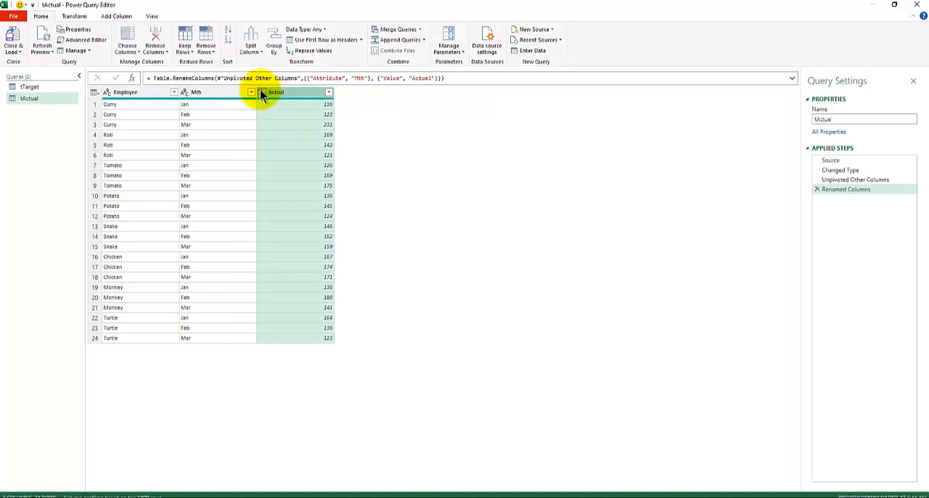
Set the tActual query's Actual column to the Currency data type and load the query as a connection only
click(261, 93)
click(299, 118)
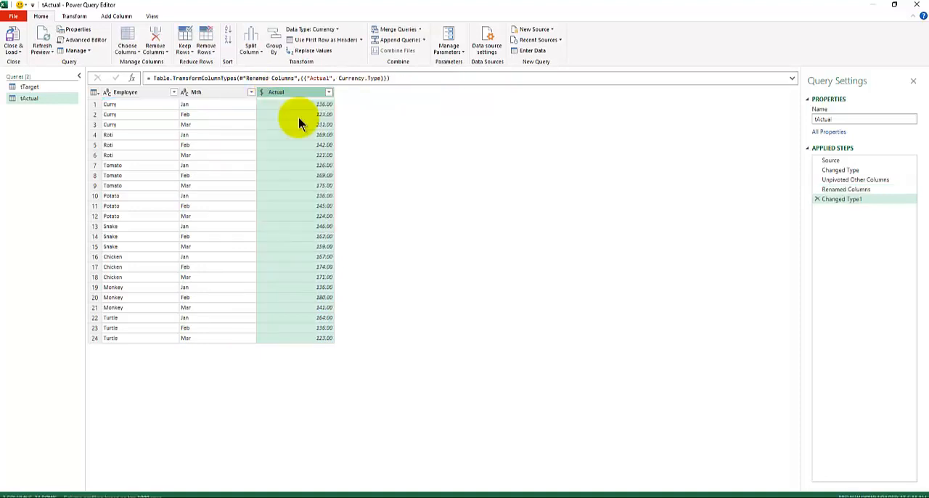
click(14, 52)
click(40, 74)
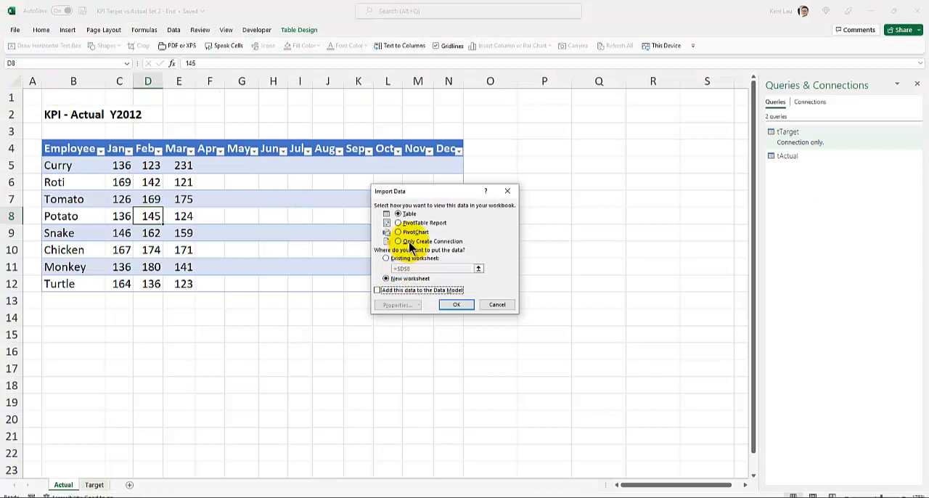
click(399, 241)
click(456, 305)
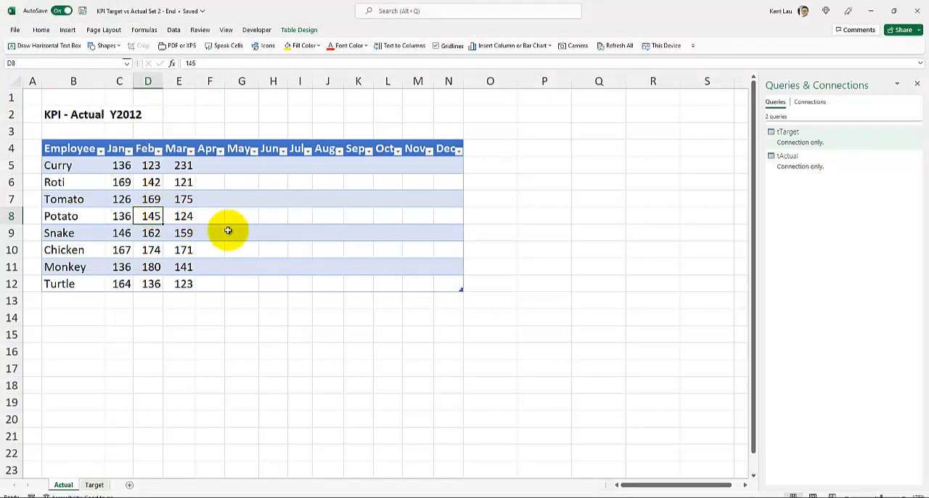
Examine the tTarget and tActual connection-only queries and the preview of tTarget's columns
click(816, 161)
mouse_move(810, 140)
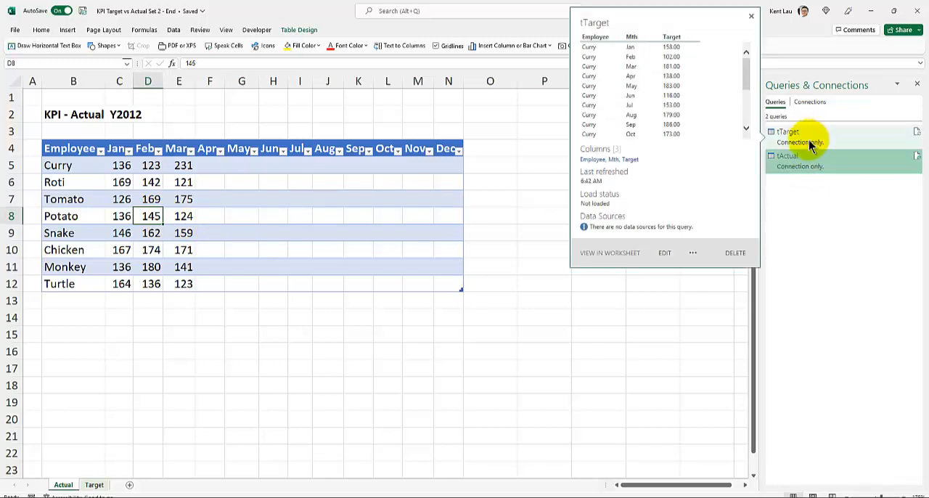
click(793, 141)
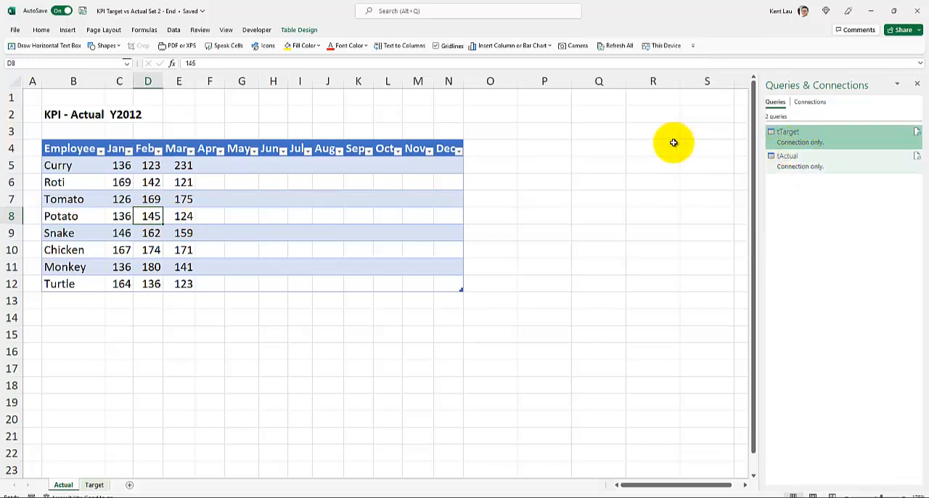
mouse_move(817, 141)
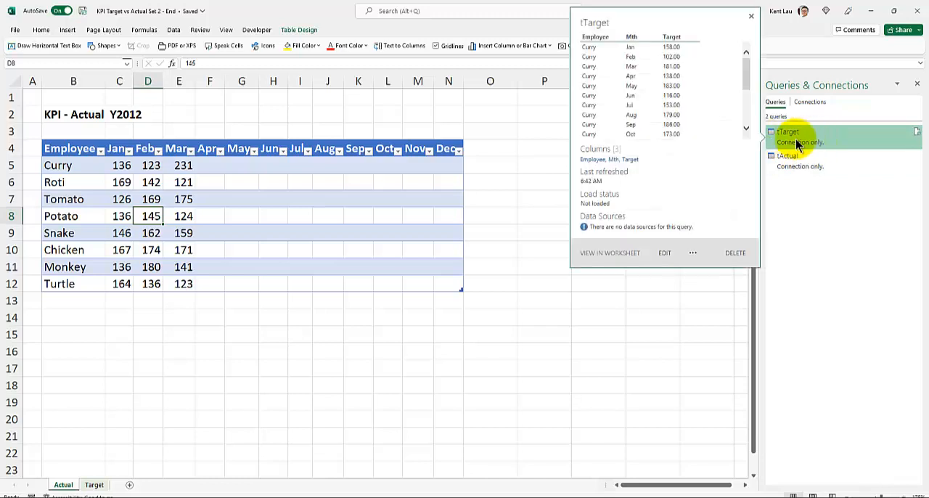
click(807, 170)
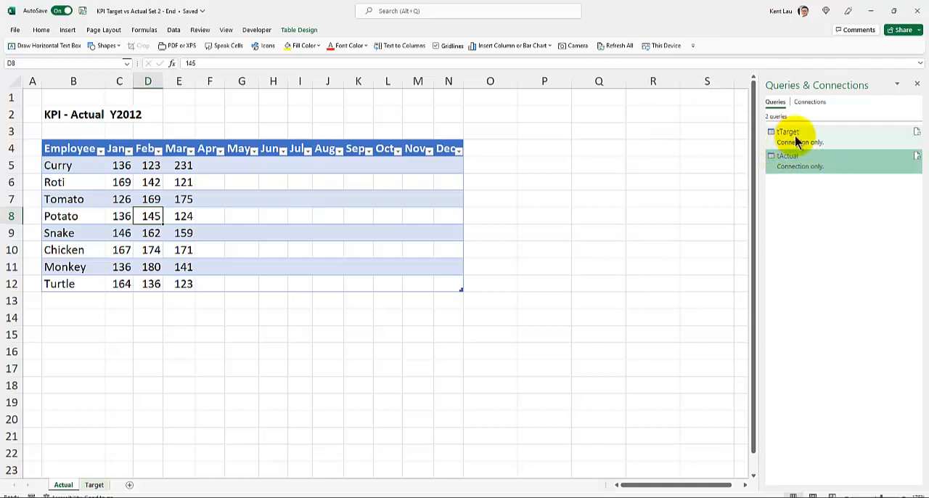
click(796, 142)
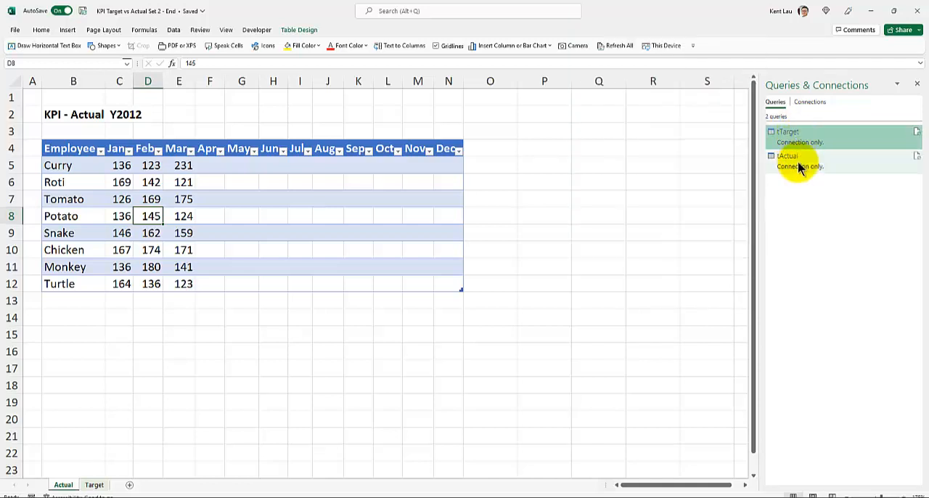
mouse_move(799, 167)
click(797, 166)
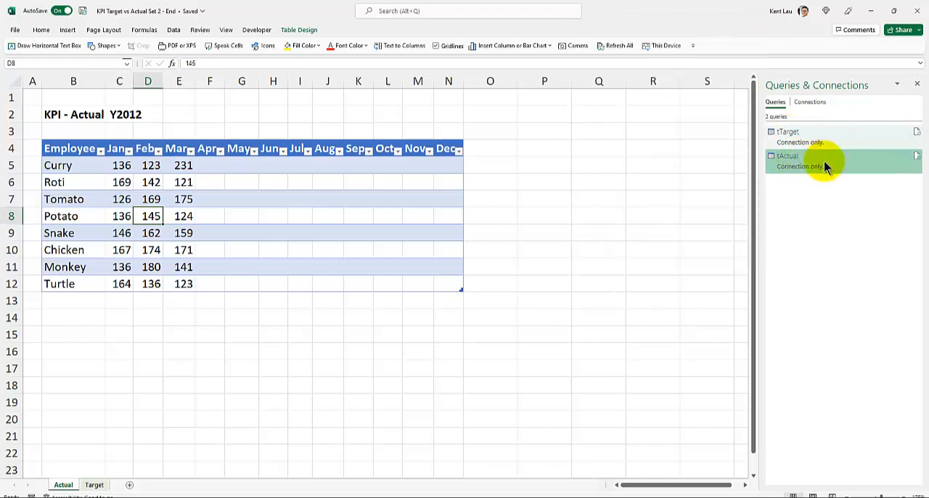
mouse_move(824, 165)
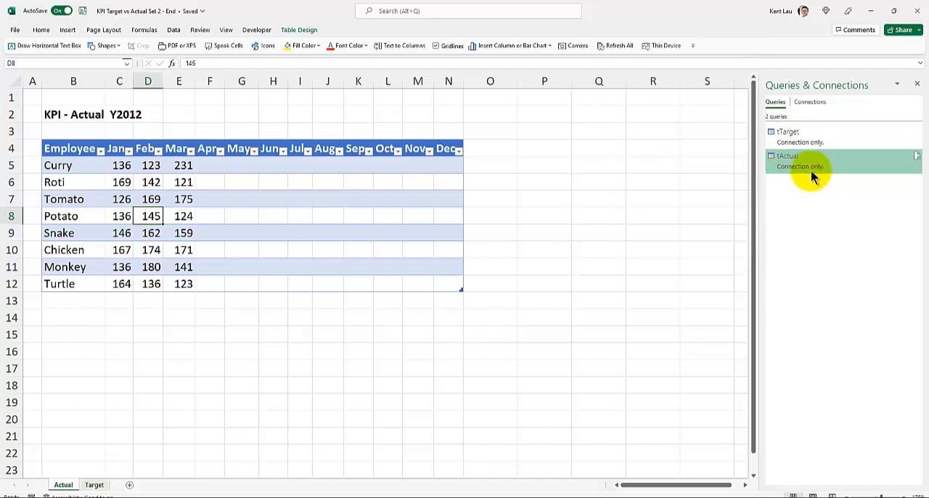
Open the tTarget query for editing and set up a merge as a new query with tActual as the second table
click(807, 132)
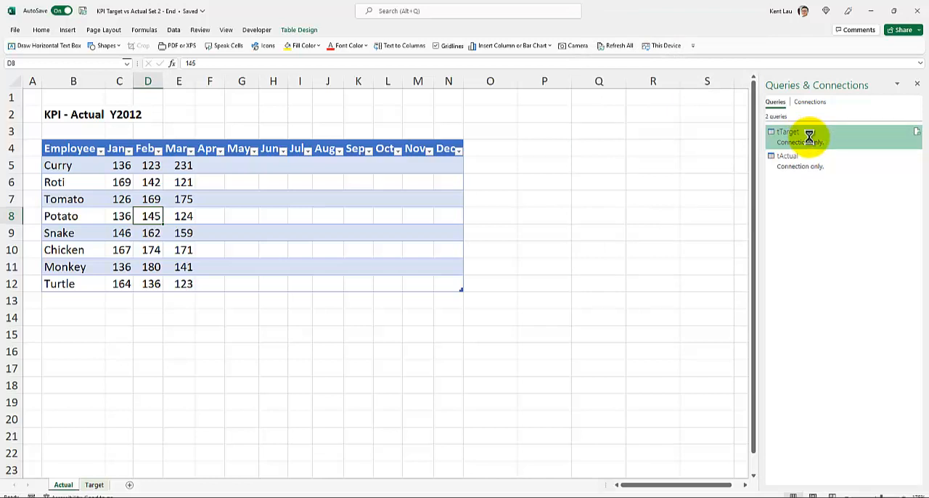
double_click(809, 141)
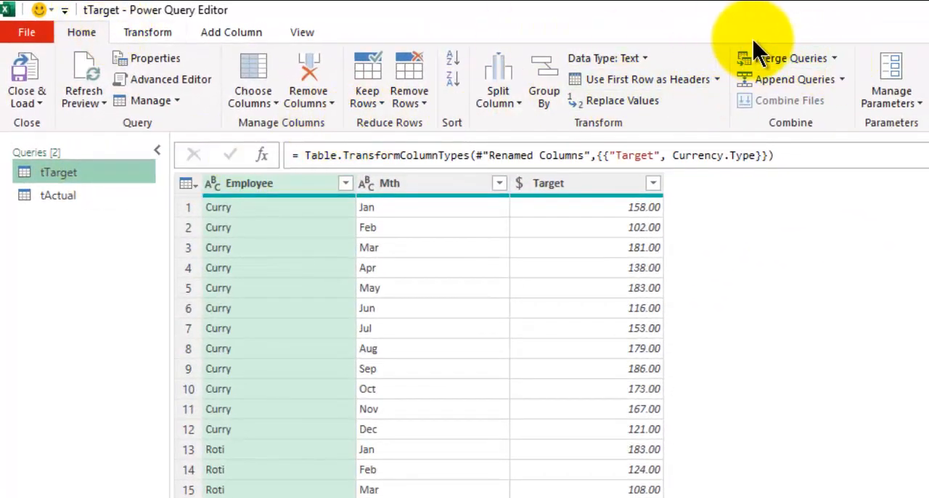
click(833, 58)
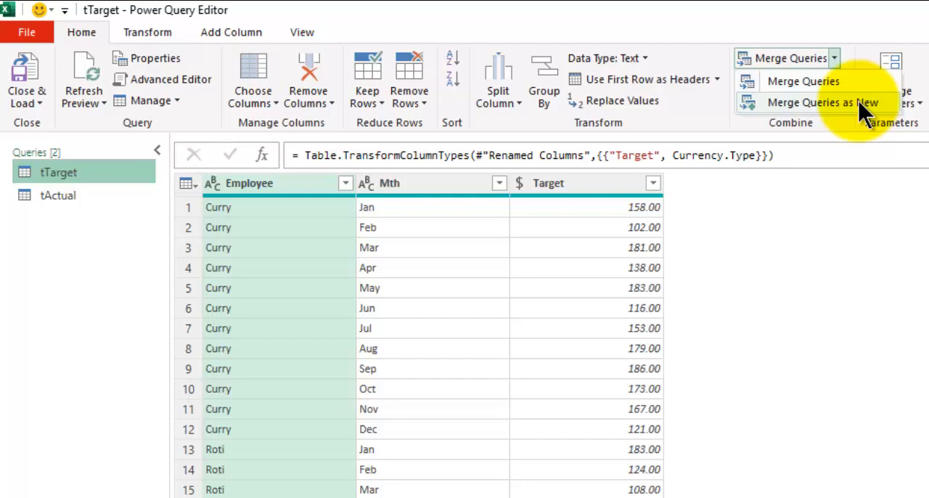
click(860, 104)
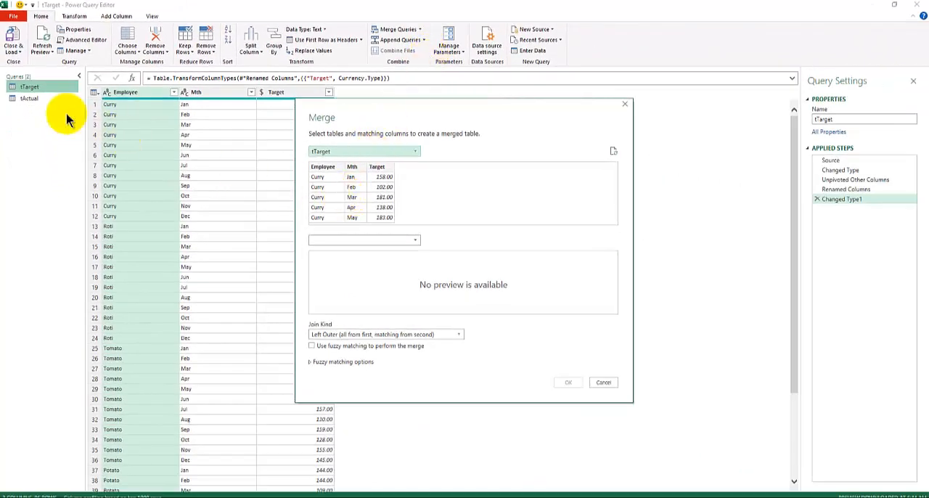
click(327, 243)
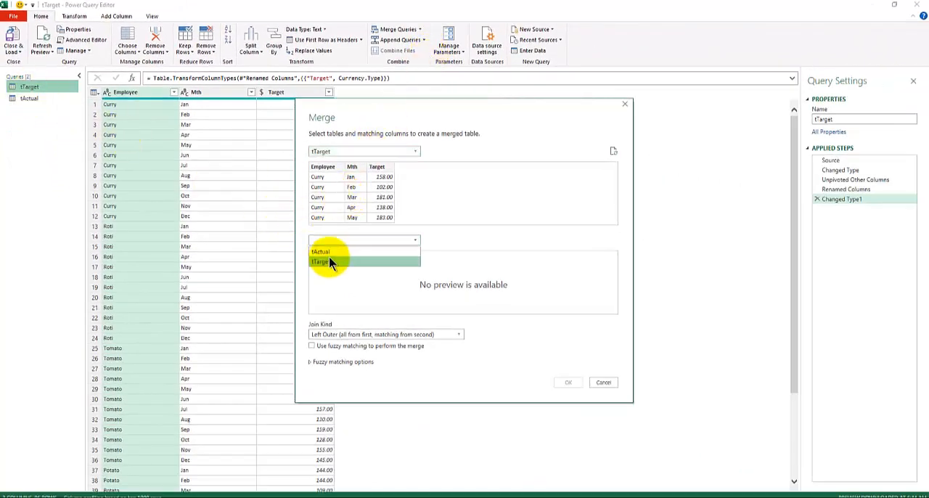
click(329, 255)
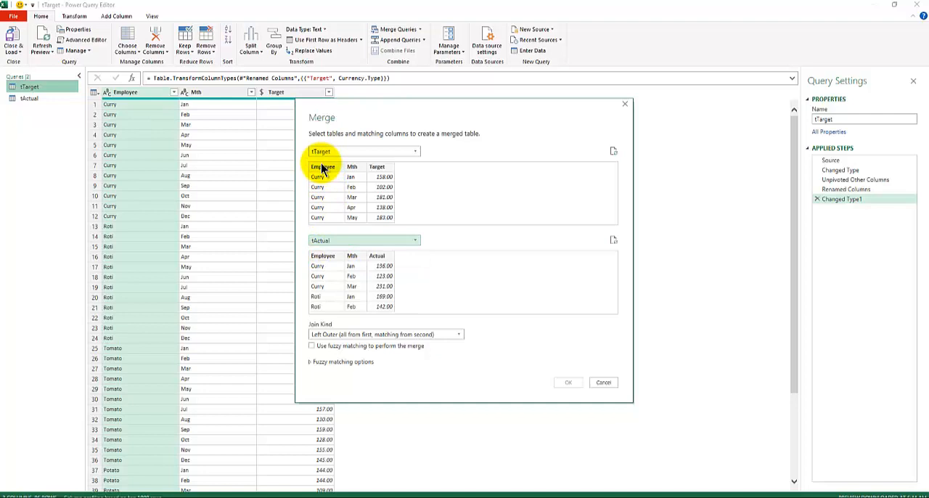
Match the two tables on Employee and Mth and create the merged query with a Left Outer join
click(324, 168)
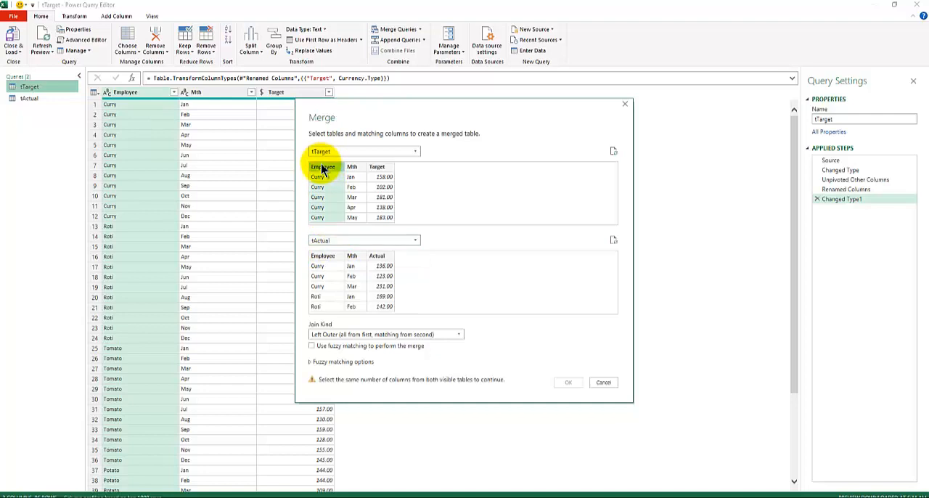
click(328, 259)
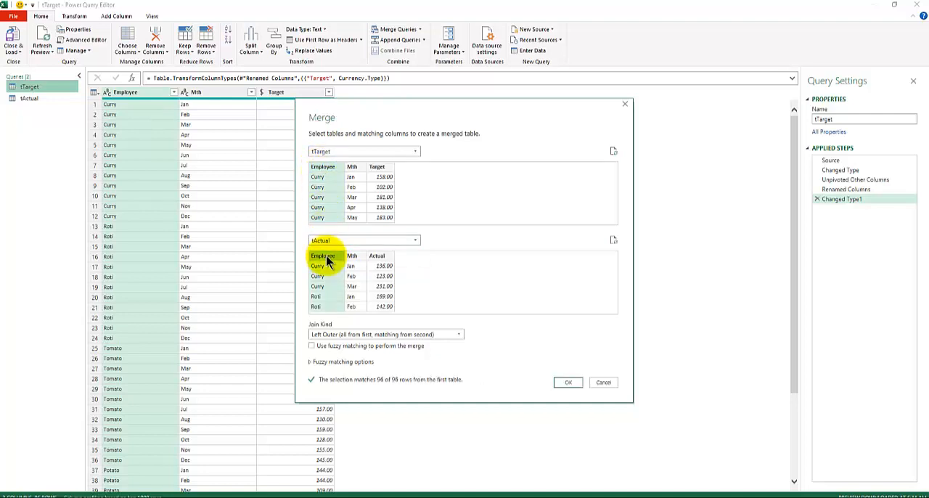
key(ctrl)
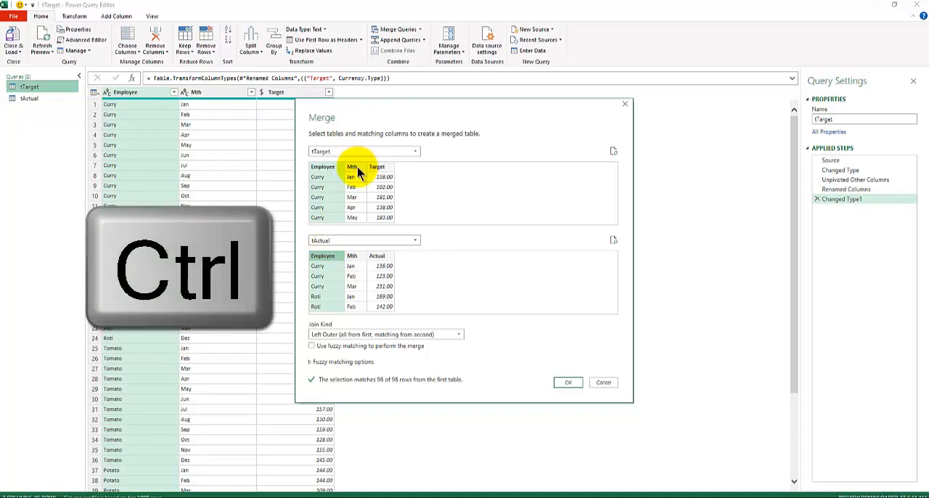
ctrl+click(355, 169)
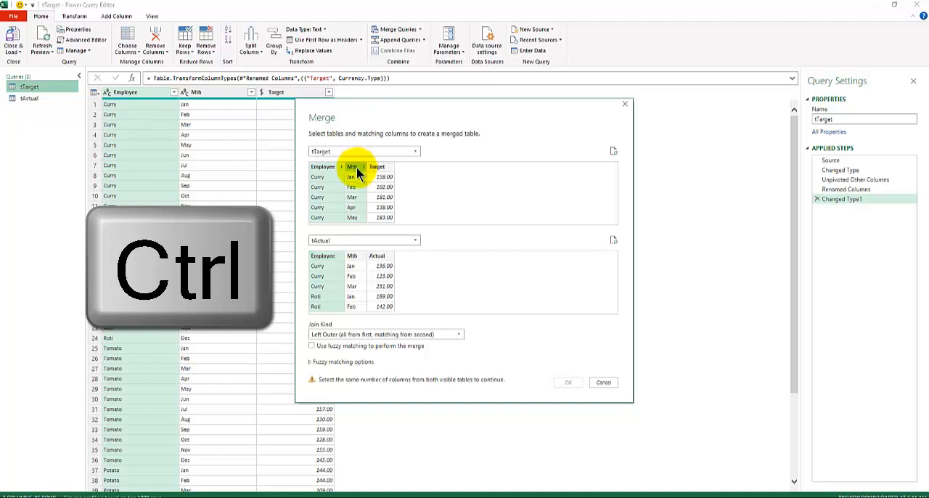
ctrl+click(356, 259)
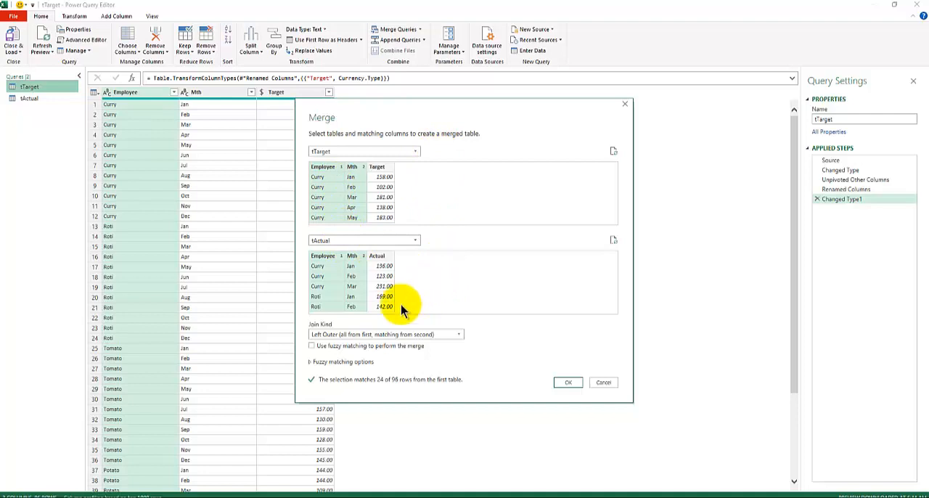
click(612, 238)
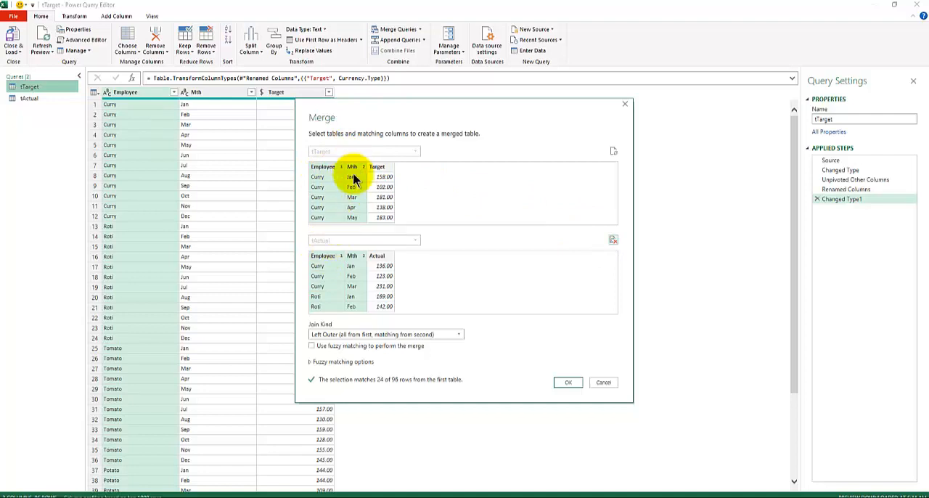
click(568, 383)
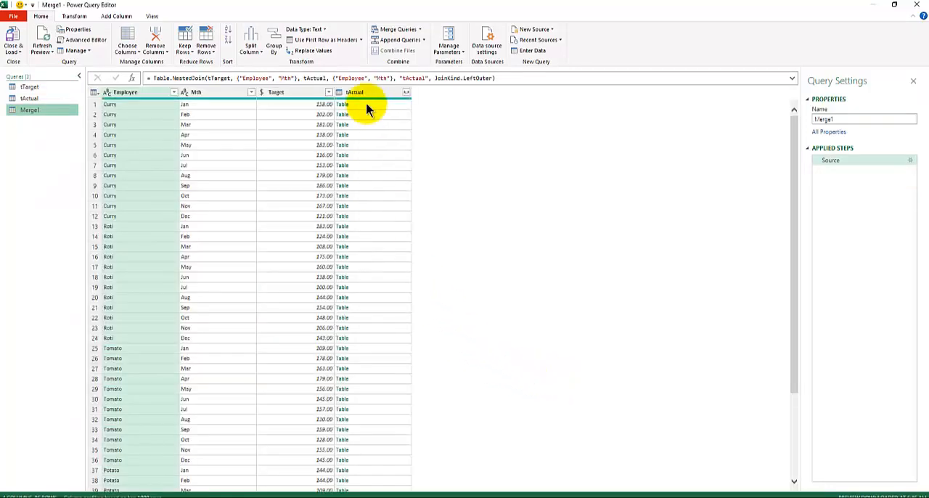
Preview the nested tActual table for the first row of the merged query
click(366, 105)
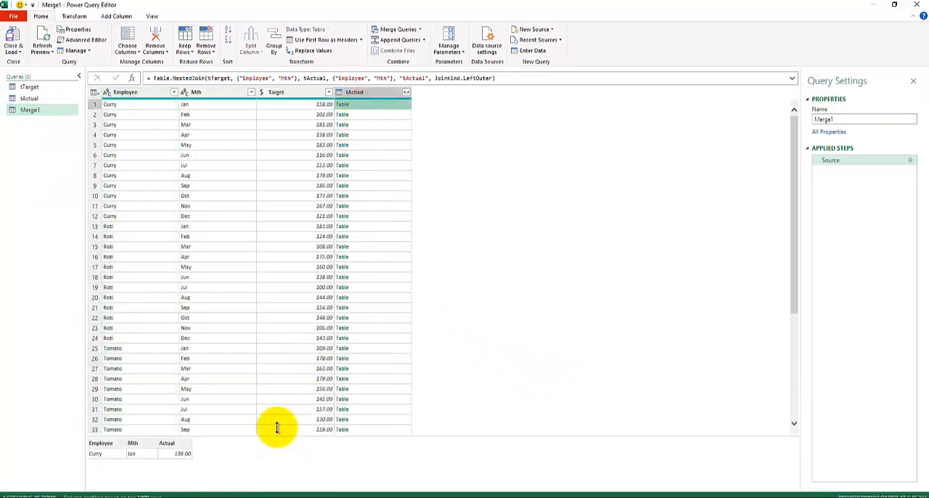
drag(277, 427, 266, 247)
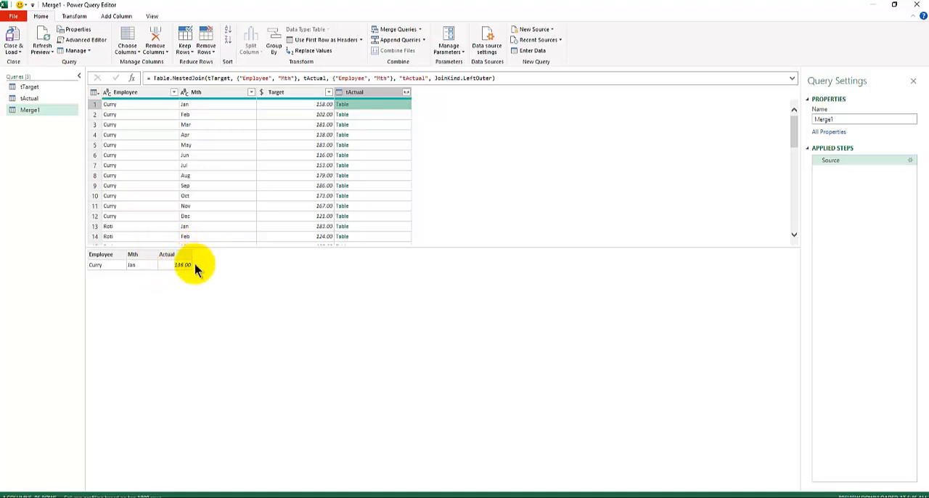
drag(223, 247, 222, 305)
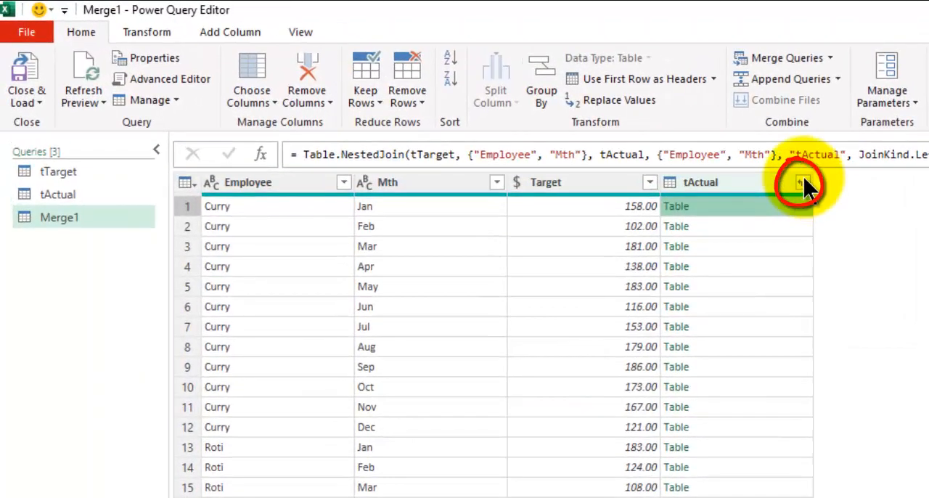
Expand the merged query's tActual column to only the Actual field, without the original column name as prefix
click(801, 182)
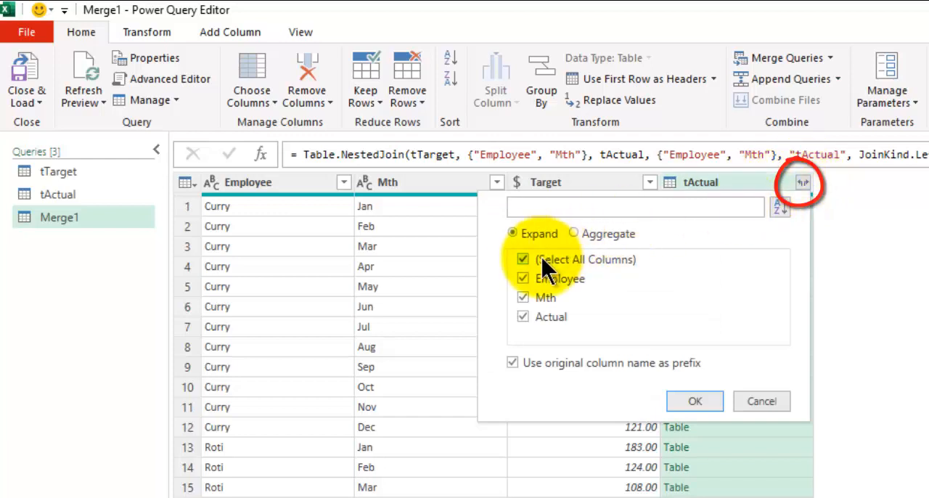
click(523, 259)
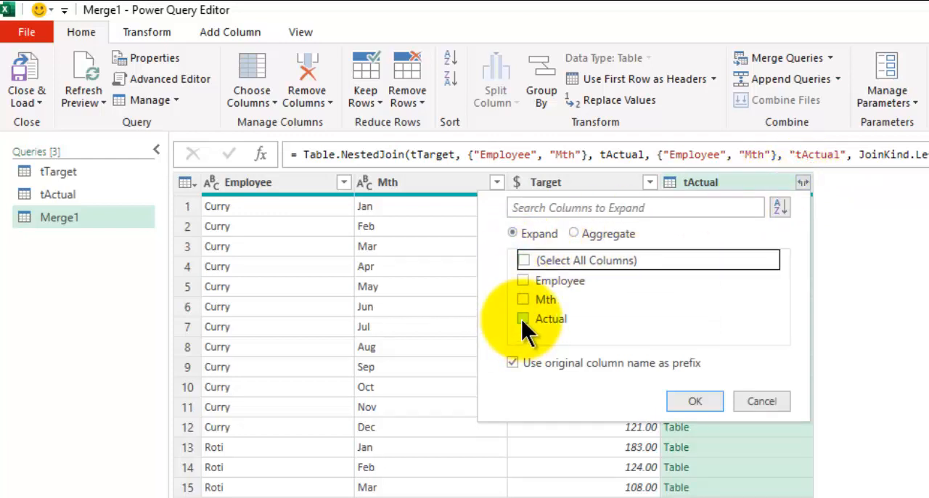
click(523, 318)
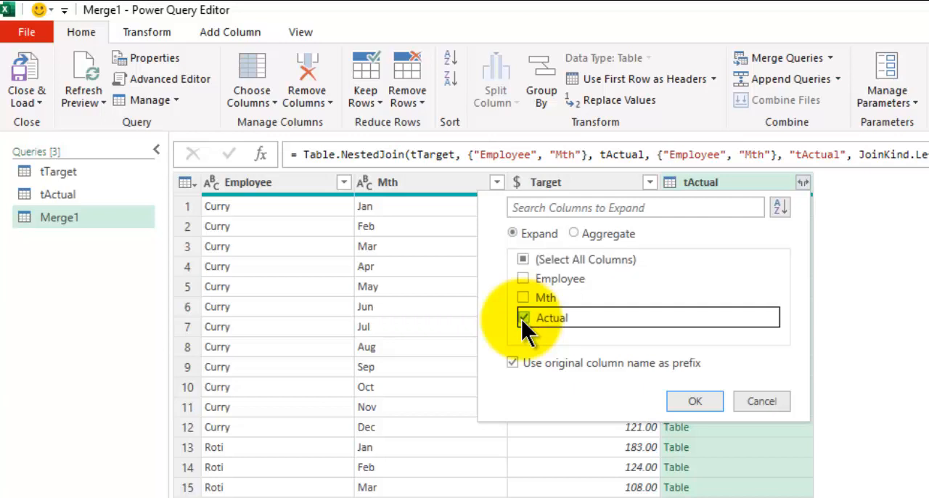
click(513, 363)
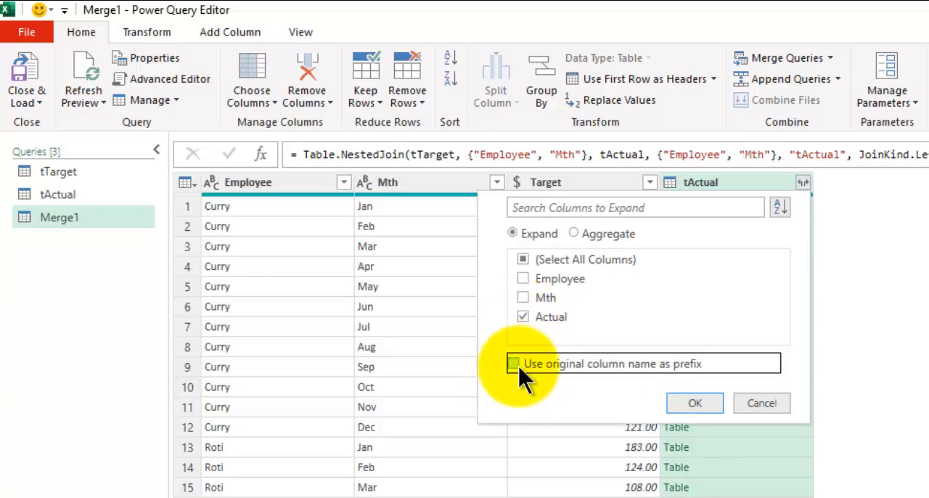
click(695, 404)
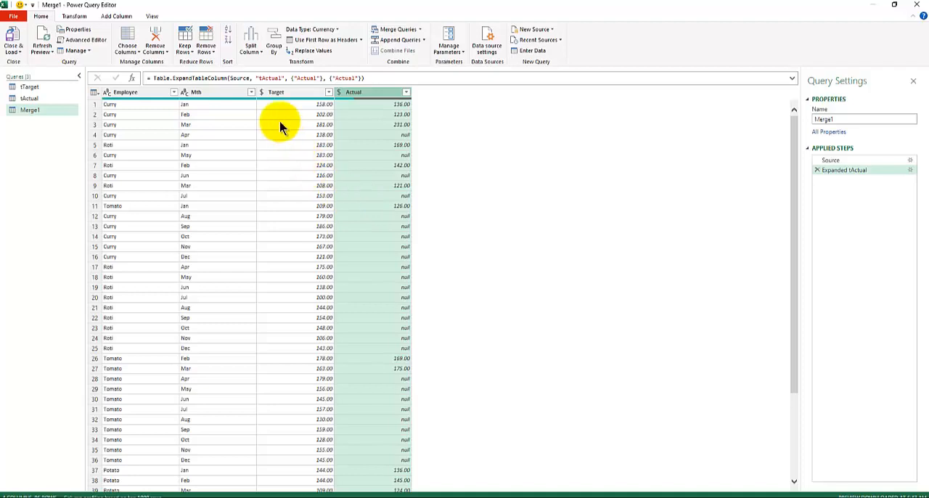
Close the Power Query Editor and load the merged query as a table on a new worksheet
click(16, 51)
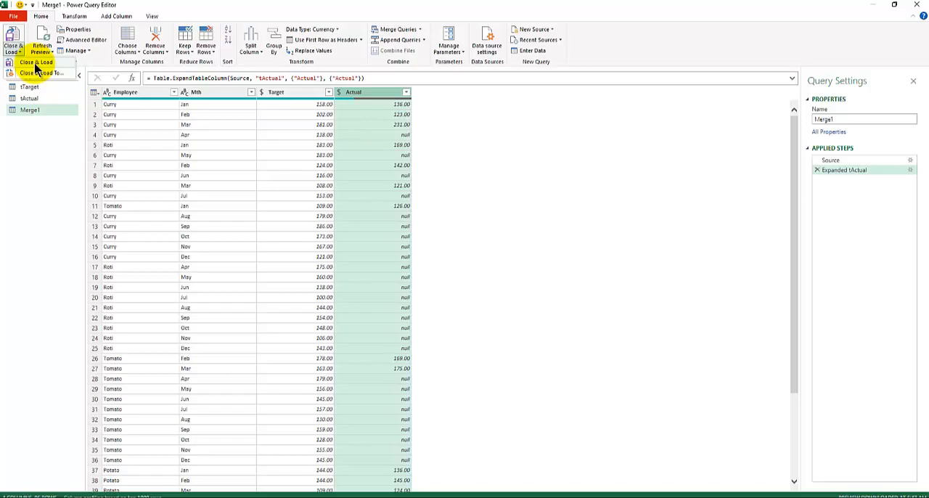
click(36, 65)
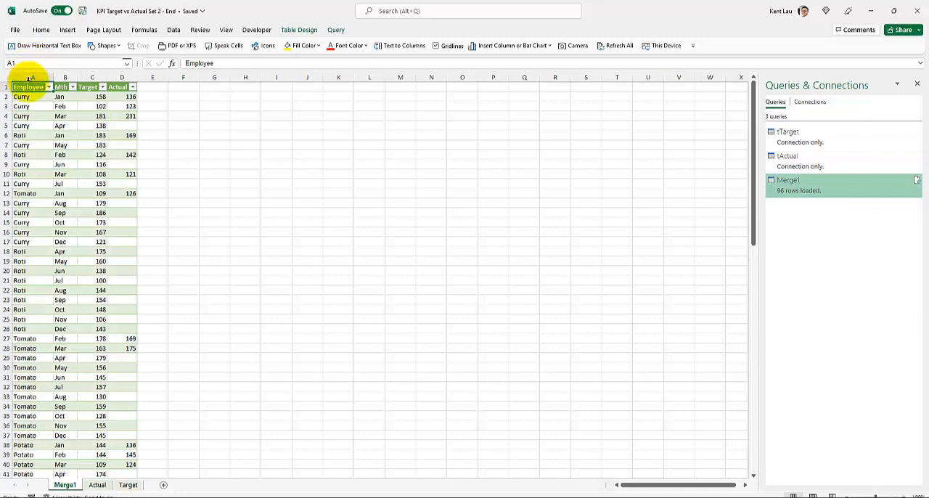
scroll(76, 150, up, 3)
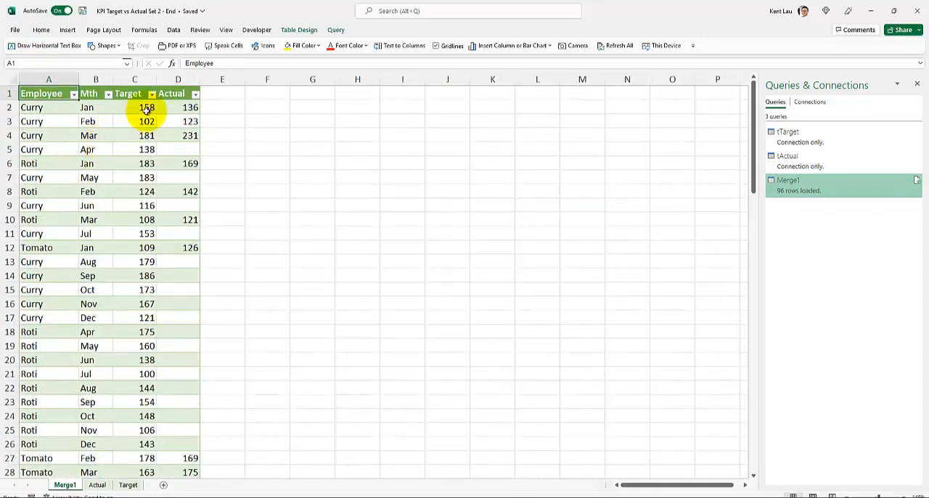
click(147, 109)
click(179, 108)
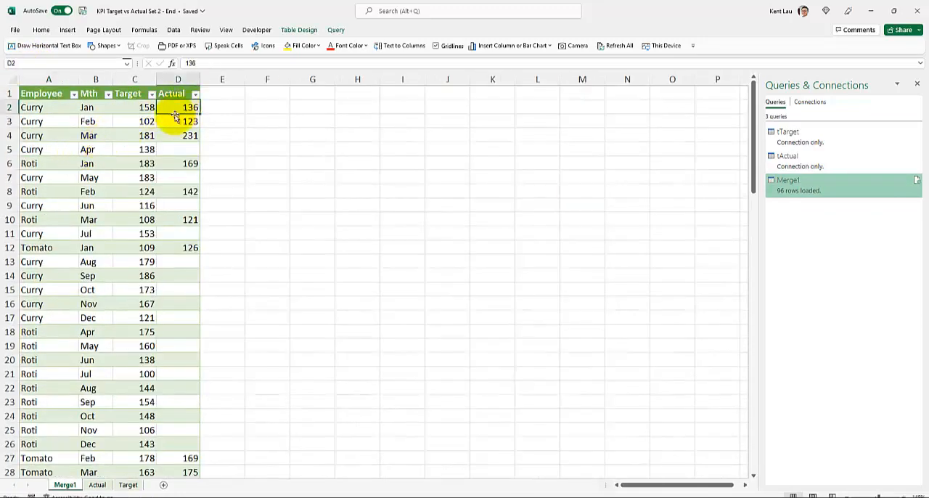
Review the Target and Actual values by employee and month in the first rows of the merged table
click(129, 112)
scroll(124, 159, up, 3)
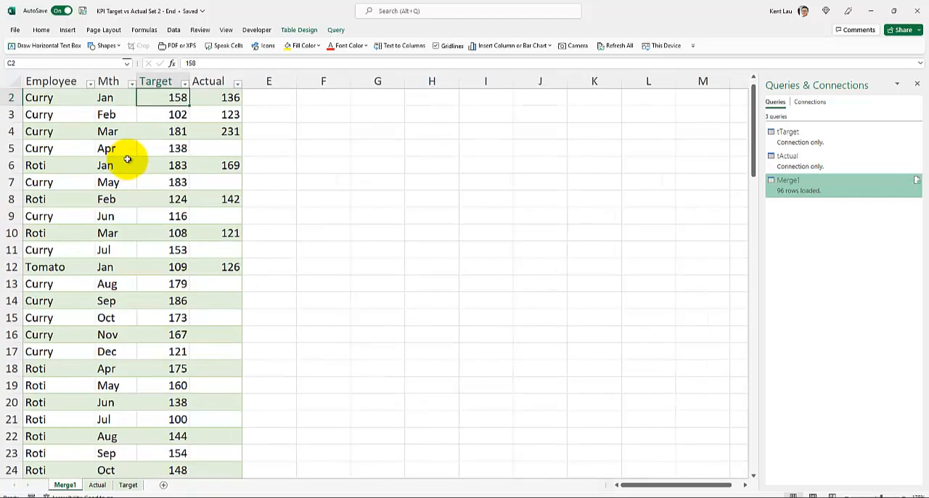
click(200, 116)
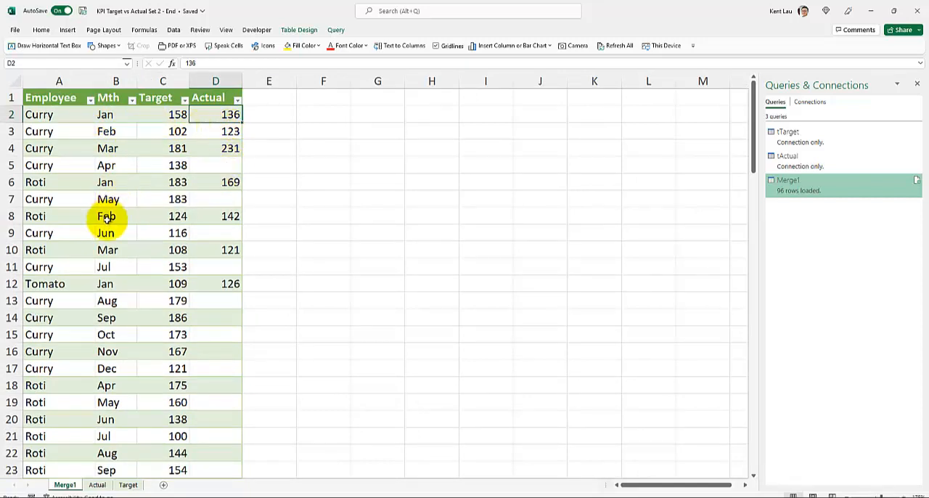
click(145, 164)
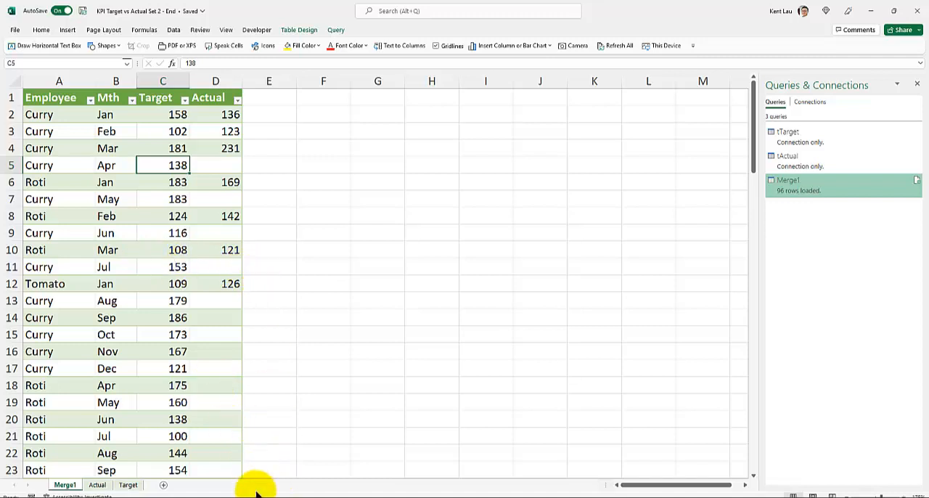
Switch to the UM AX 2022 presentation in PowerPoint and view the slide on staying relevant by 2025
mouse_move(251, 497)
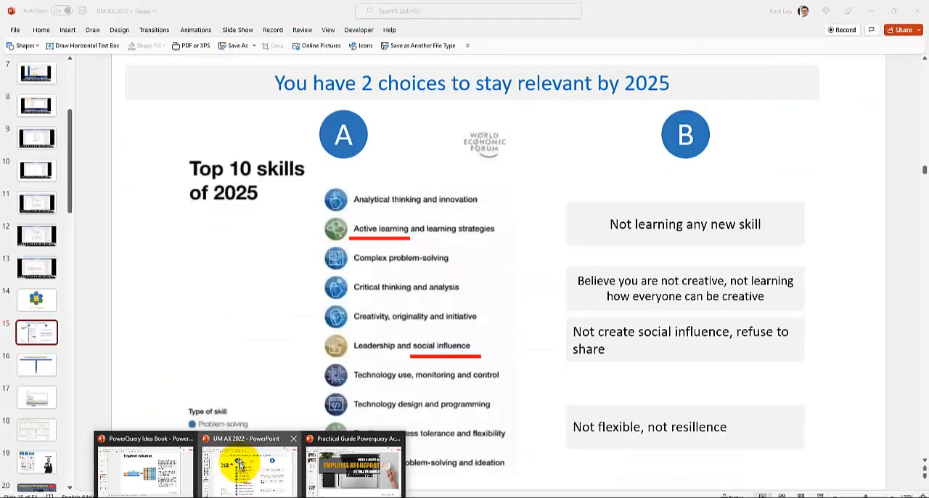
click(238, 466)
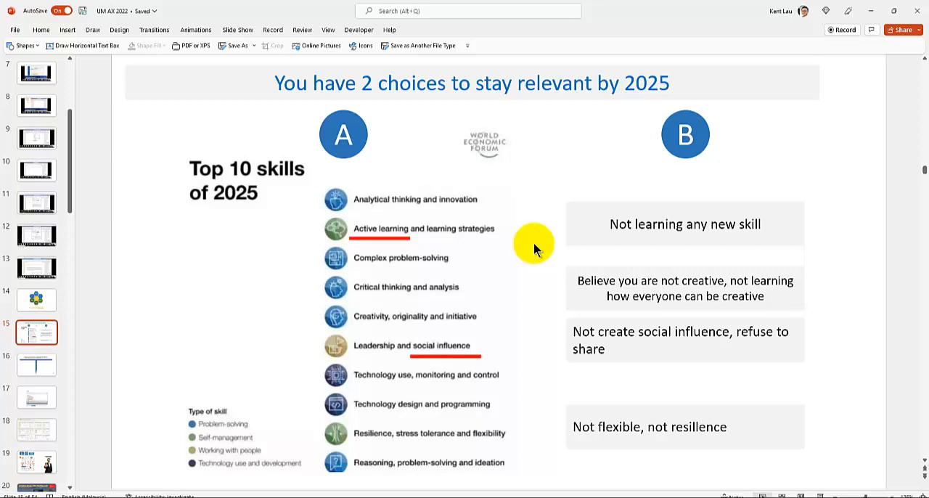
scroll(533, 242, down, 1)
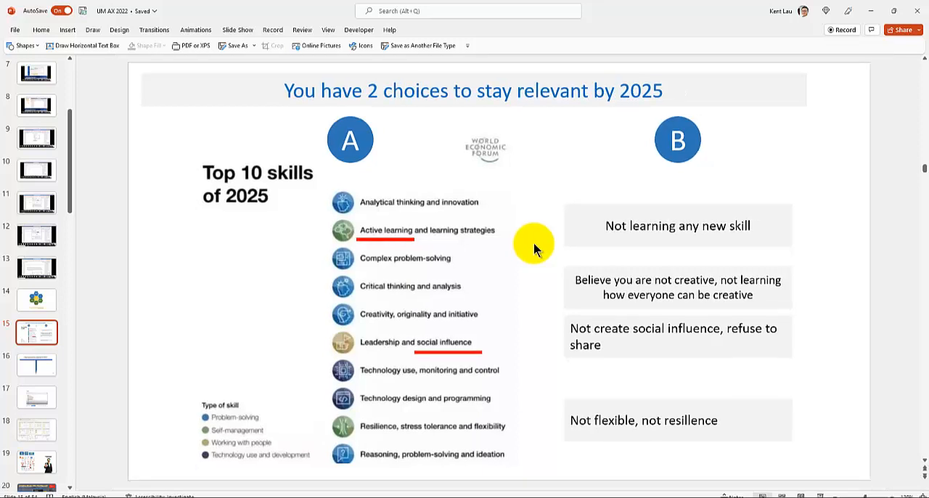